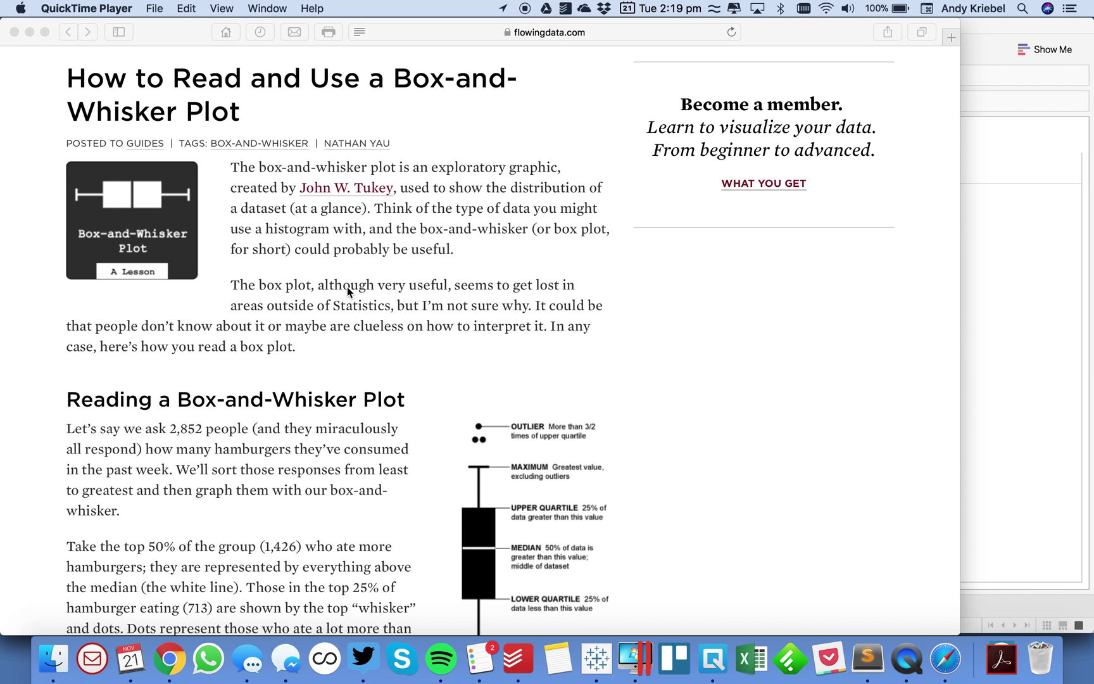
# Scroll Safari to the 'Reading a Box-and-Whisker Plot' diagram, then bring Tableau's empty Sheet 1 forward
pyautogui.scroll(-10, 348, 288)
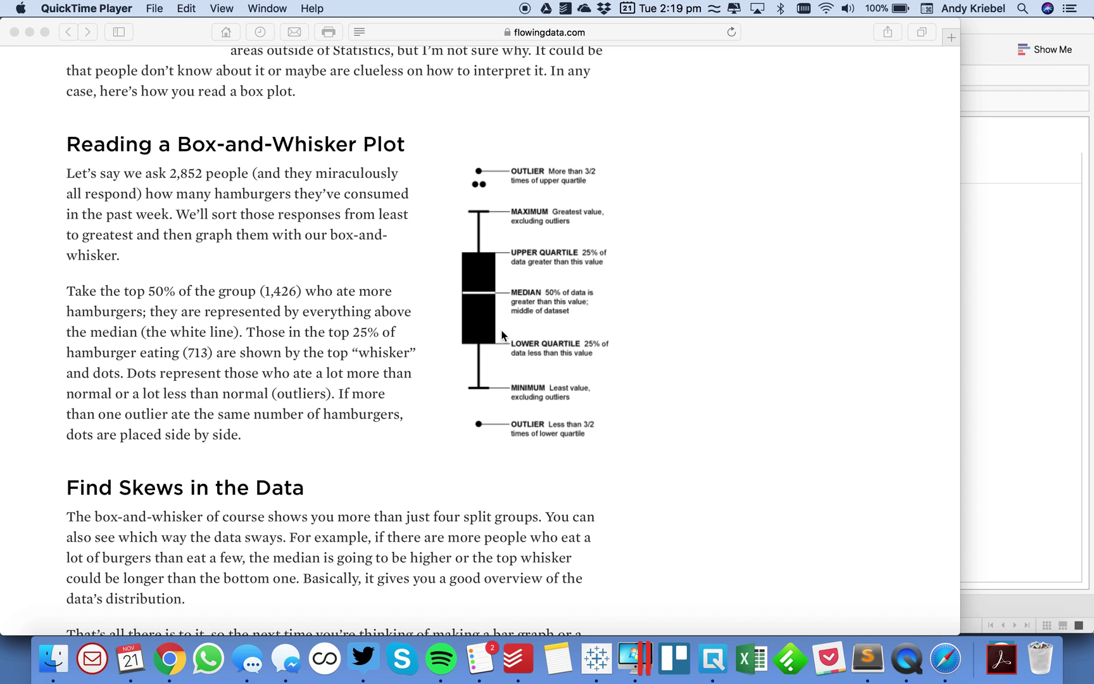
pyautogui.scroll(-1, 502, 336)
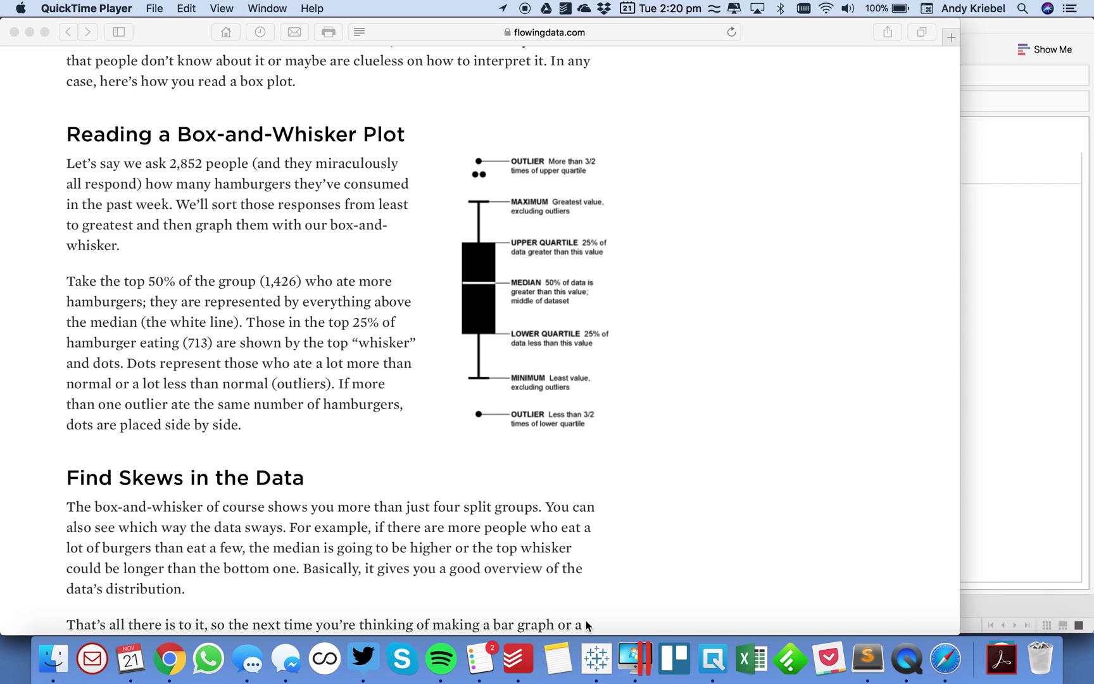
pyautogui.click(596, 659)
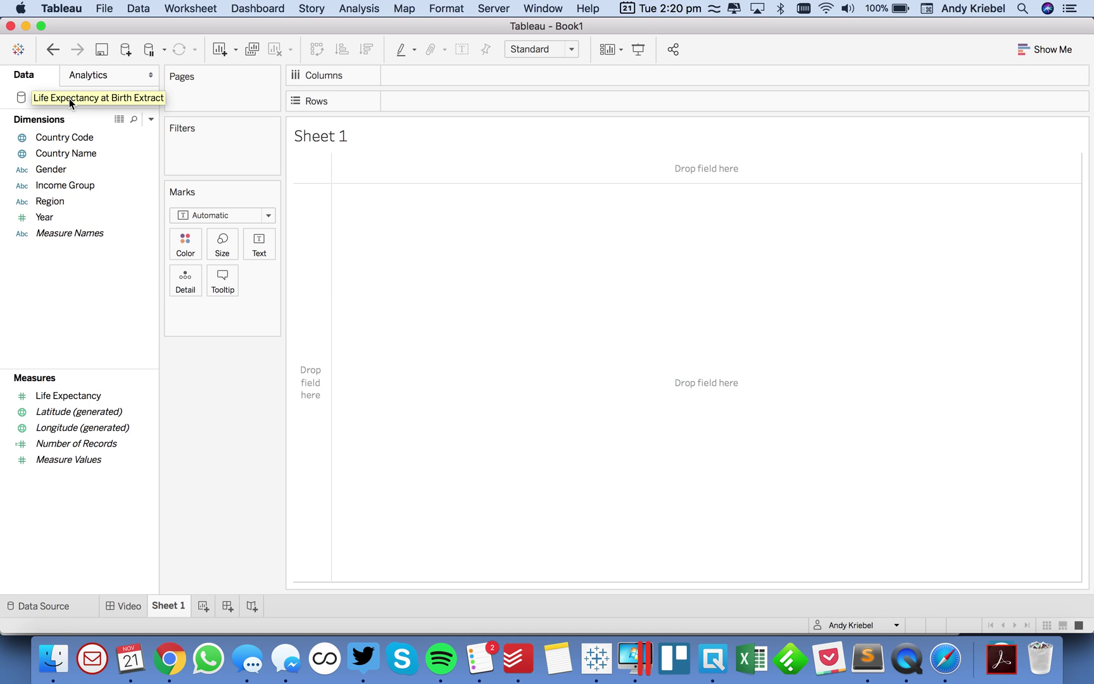
# Add a Region filter to Sheet 1 that excludes the Null region
pyautogui.click(55, 204)
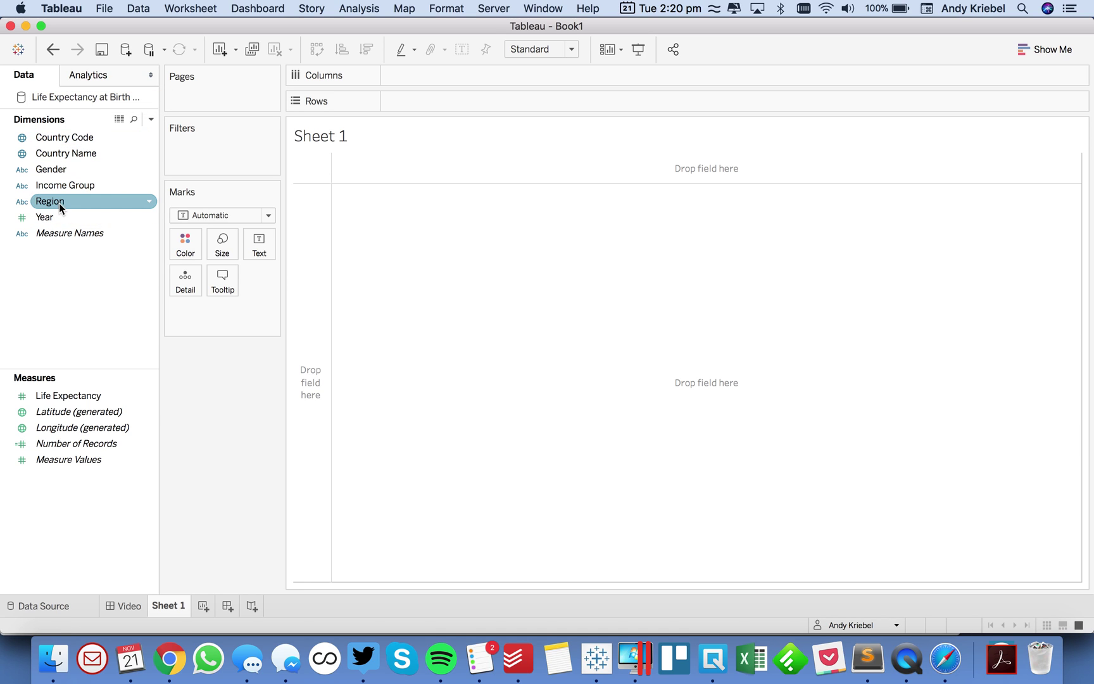
pyautogui.moveTo(59, 203); pyautogui.dragTo(240, 166)
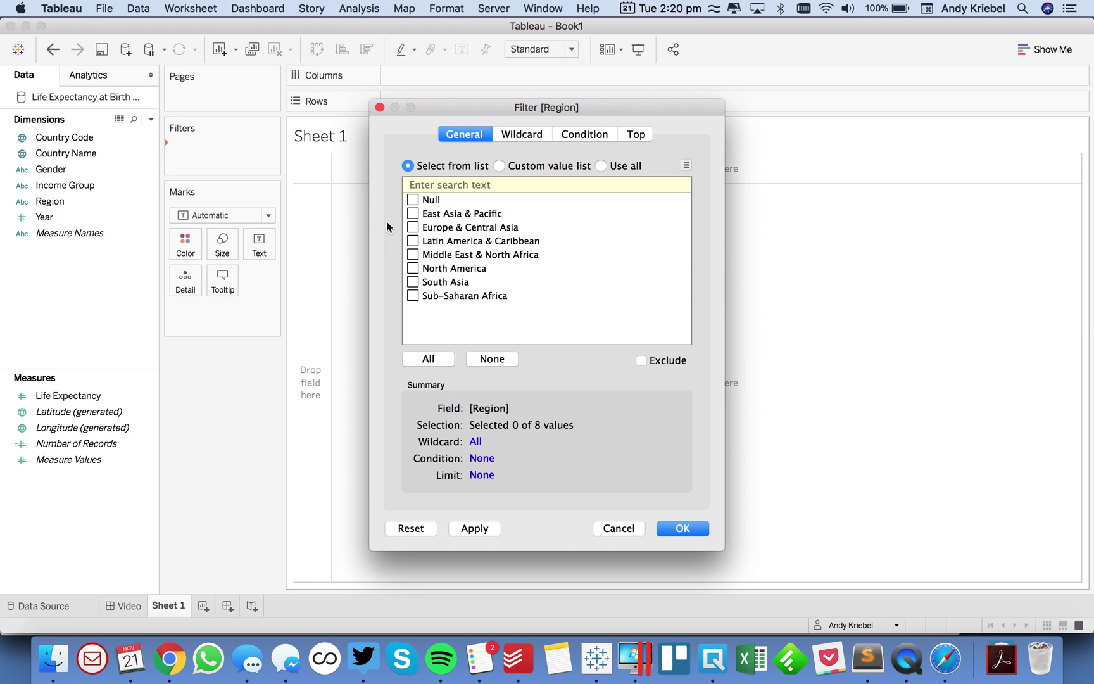
pyautogui.click(412, 199)
pyautogui.click(640, 361)
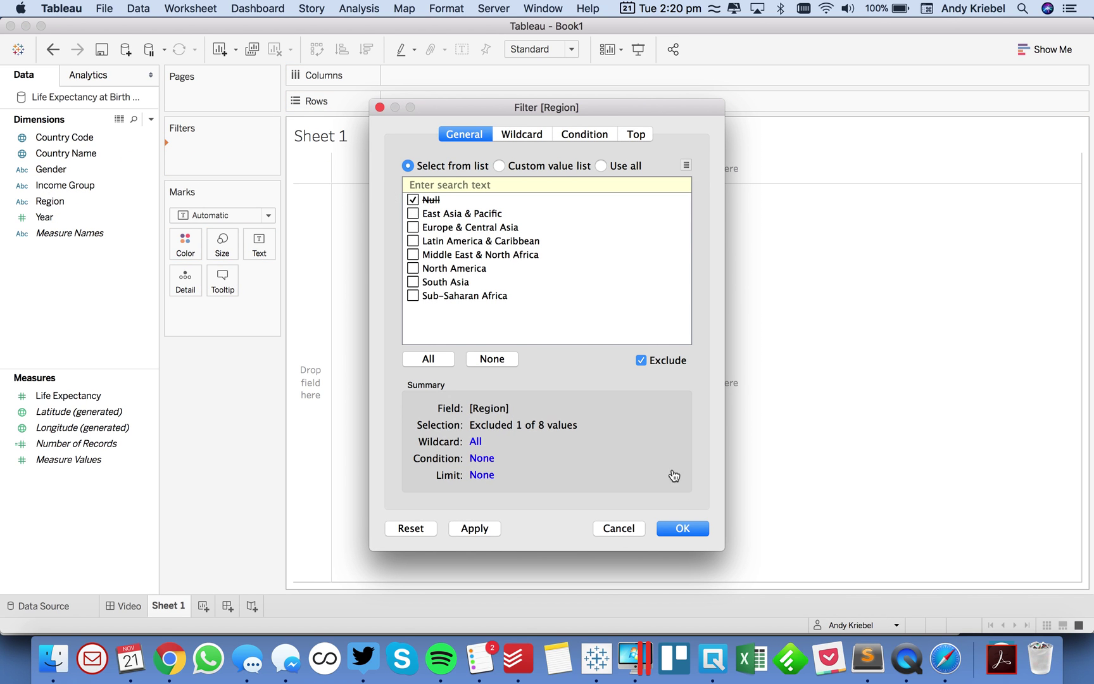
pyautogui.click(687, 527)
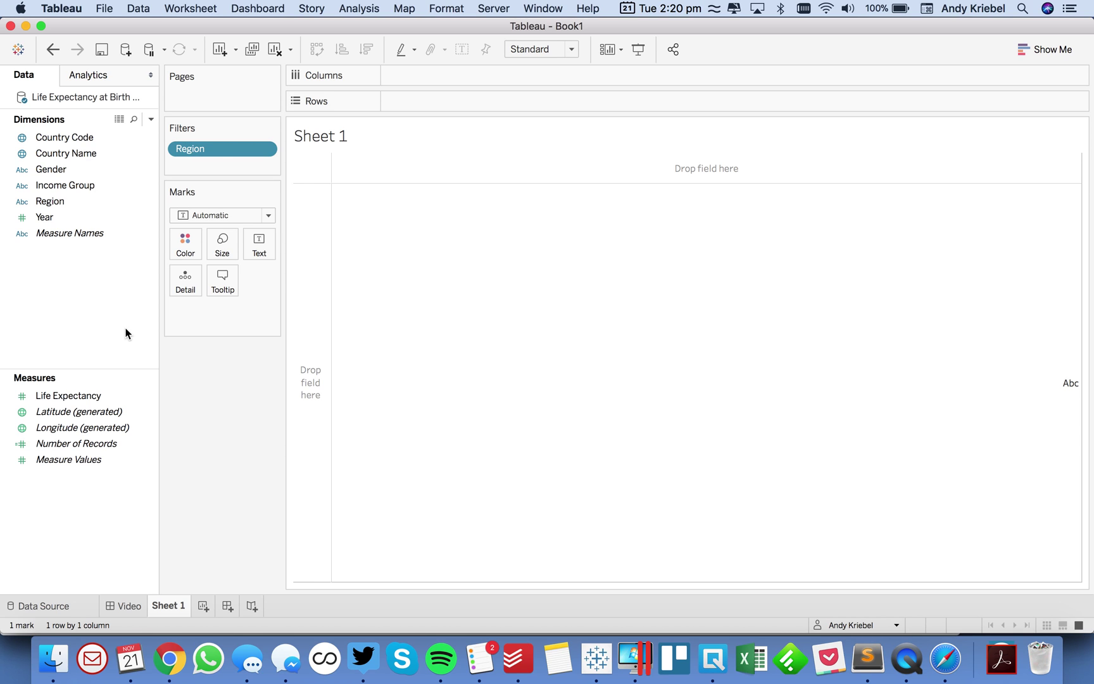
pyautogui.rightClick(66, 282)
# Create a calculated field 'Every 5 Years' with the formula [Year]%5=0
pyautogui.click(98, 294)
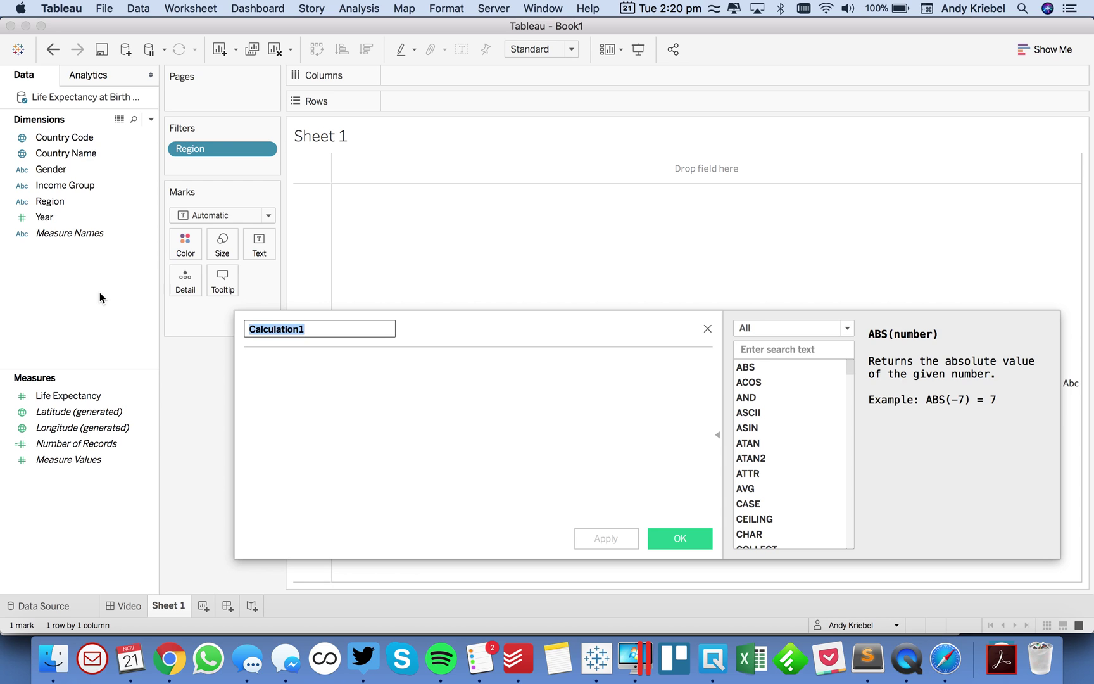
pyautogui.write('Every 5 Yea')
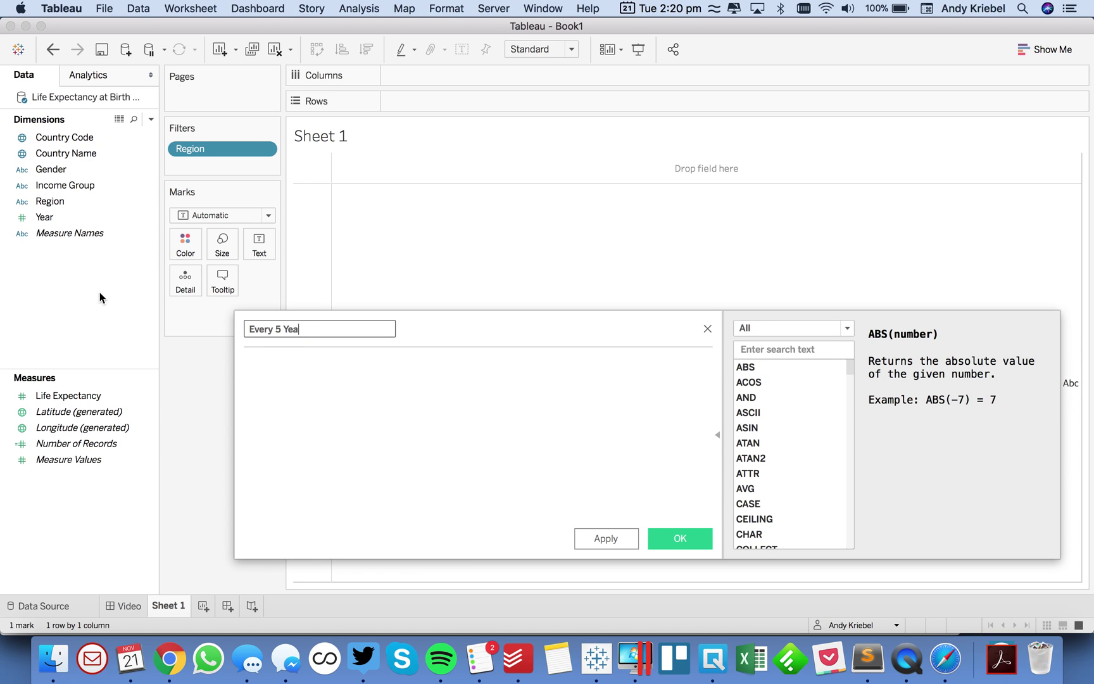
pyautogui.write('rs')
pyautogui.press('Tab')
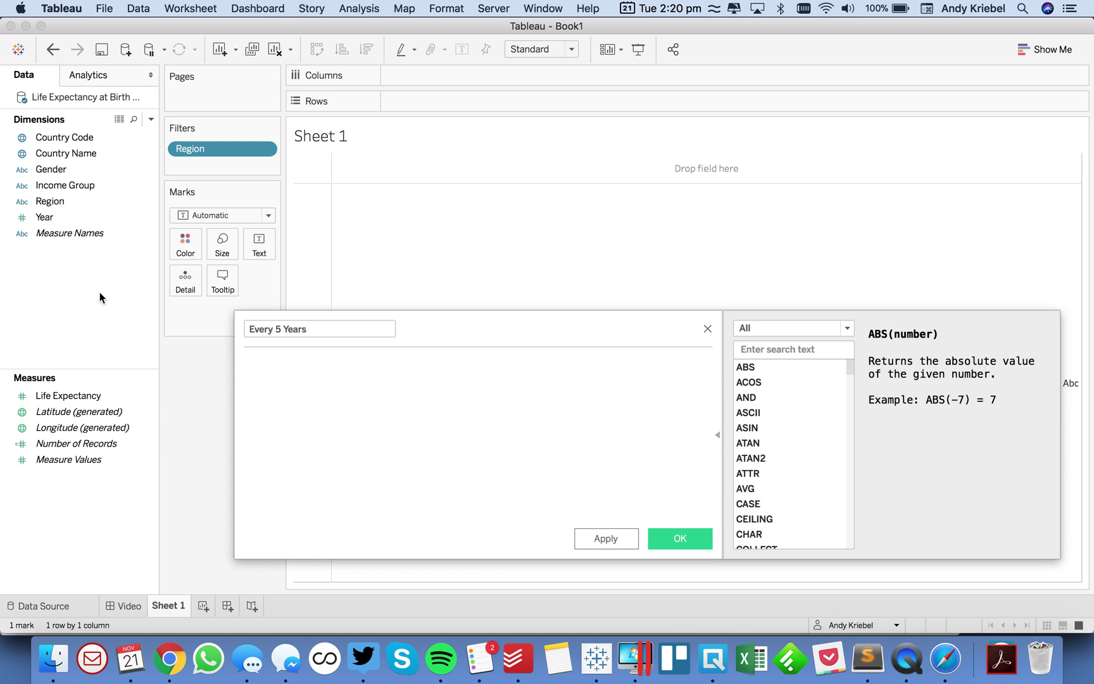
pyautogui.write('ye')
pyautogui.press('Return')
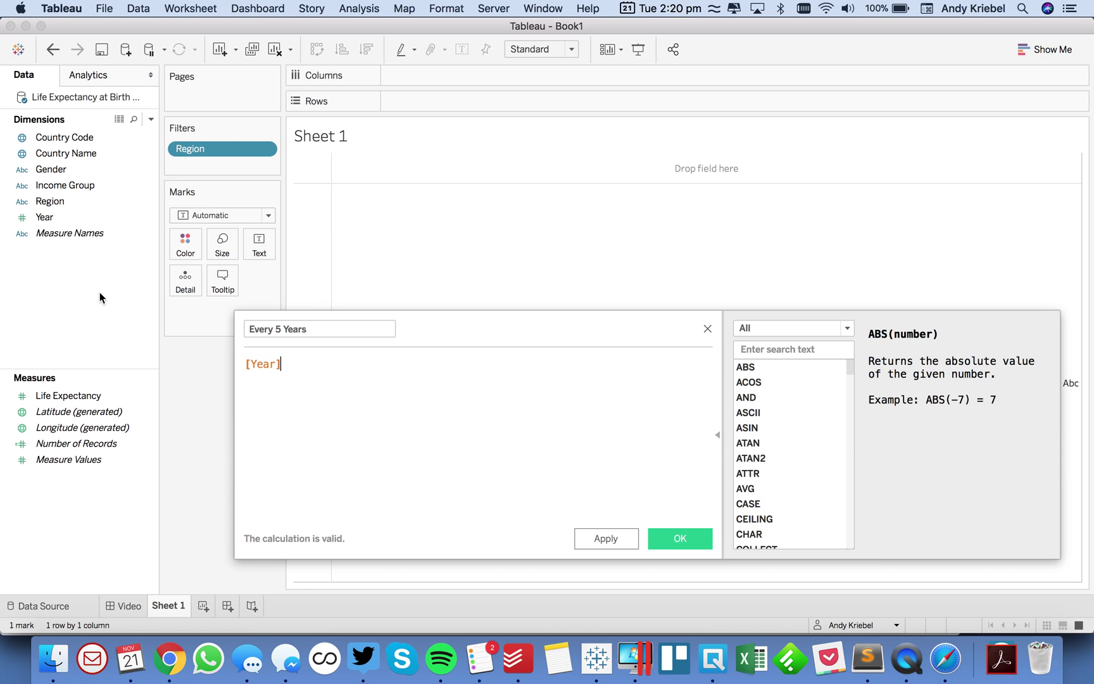
pyautogui.write('%5=0')
pyautogui.click(681, 539)
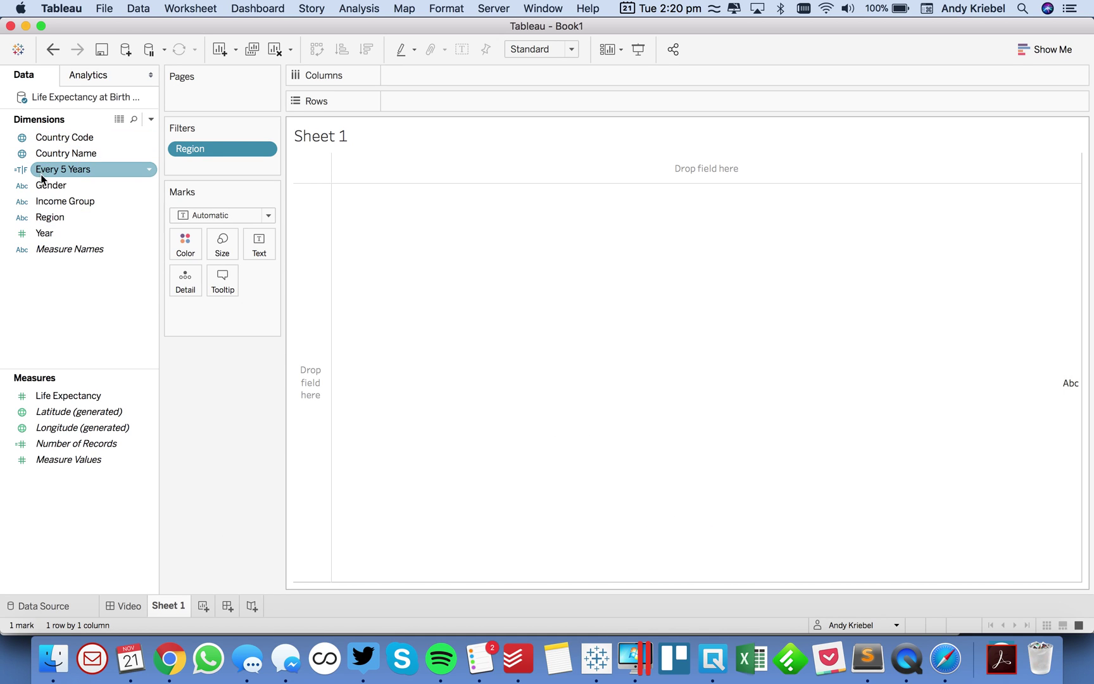
# Filter the sheet on Every 5 Years, keeping only True
pyautogui.moveTo(42, 178); pyautogui.dragTo(194, 165)
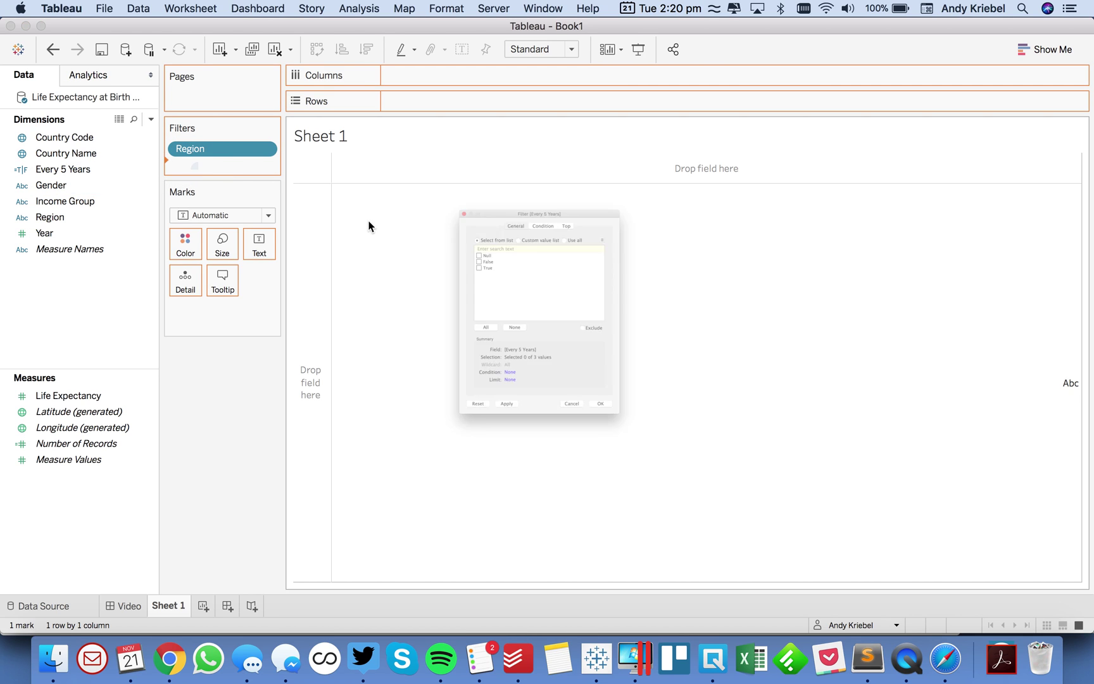
pyautogui.click(414, 226)
pyautogui.click(672, 526)
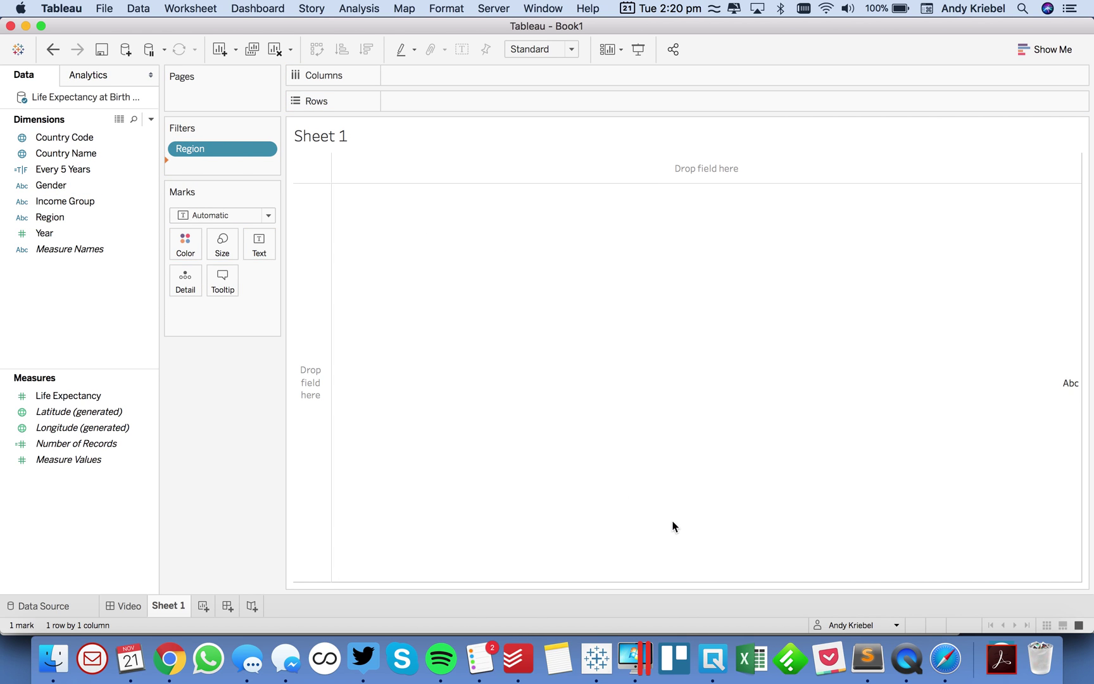
pyautogui.click(59, 234)
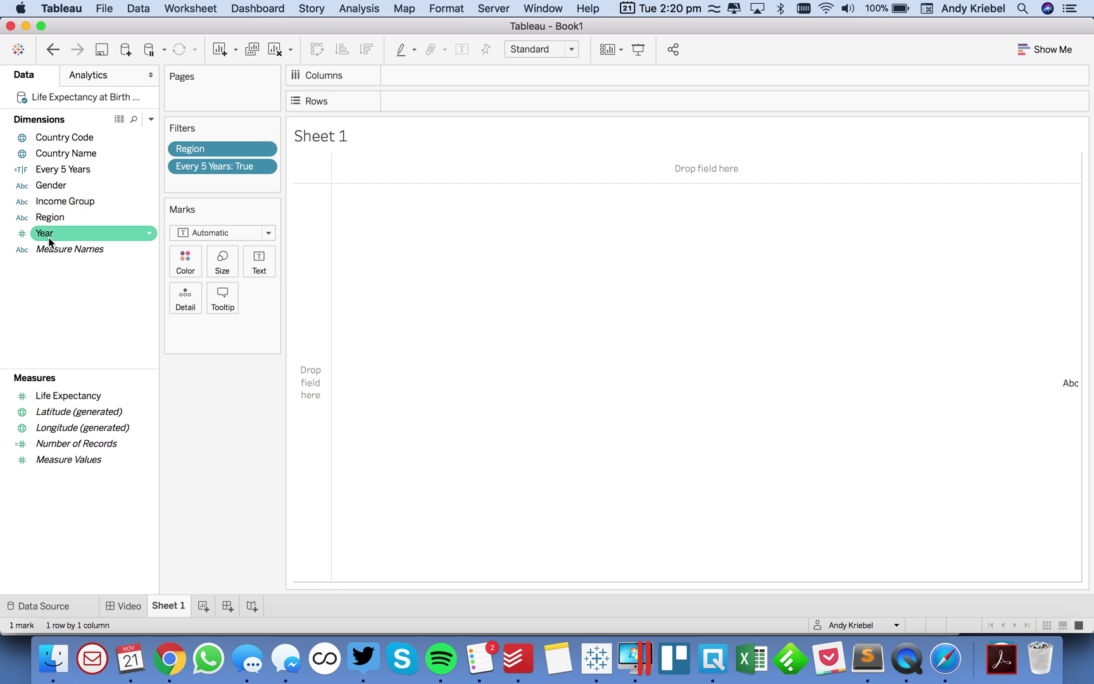
# Put discrete Year on Columns with its field label hidden, and average Life Expectancy on Rows
pyautogui.rightClick(48, 237)
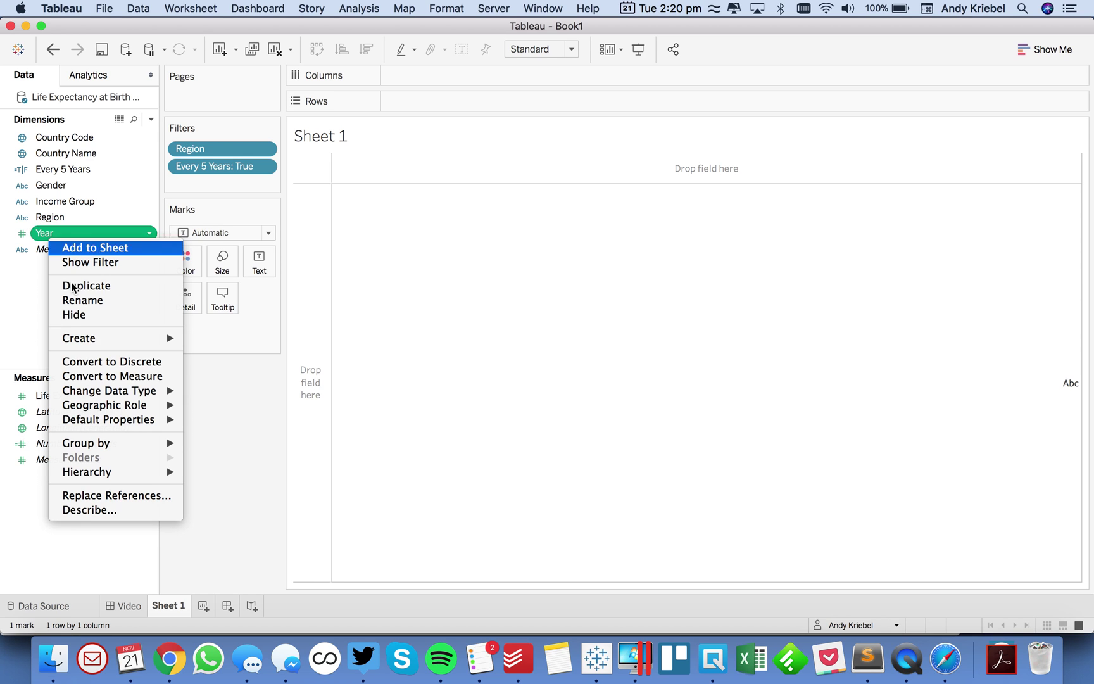
pyautogui.click(99, 361)
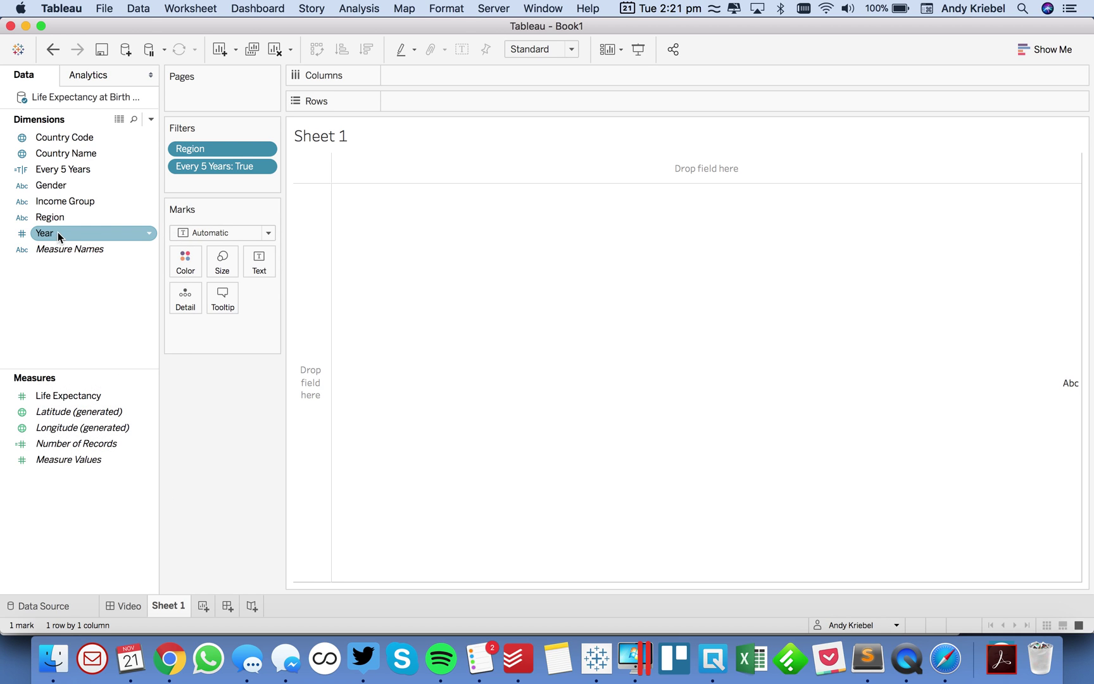
pyautogui.moveTo(57, 233); pyautogui.dragTo(433, 77)
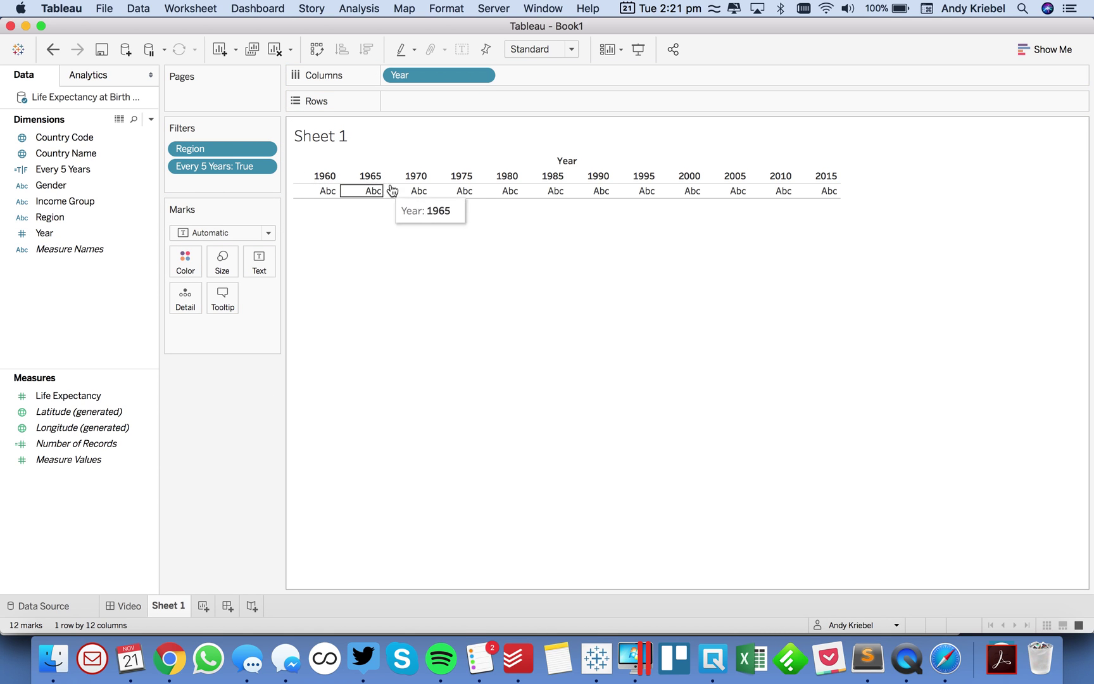
pyautogui.rightClick(575, 159)
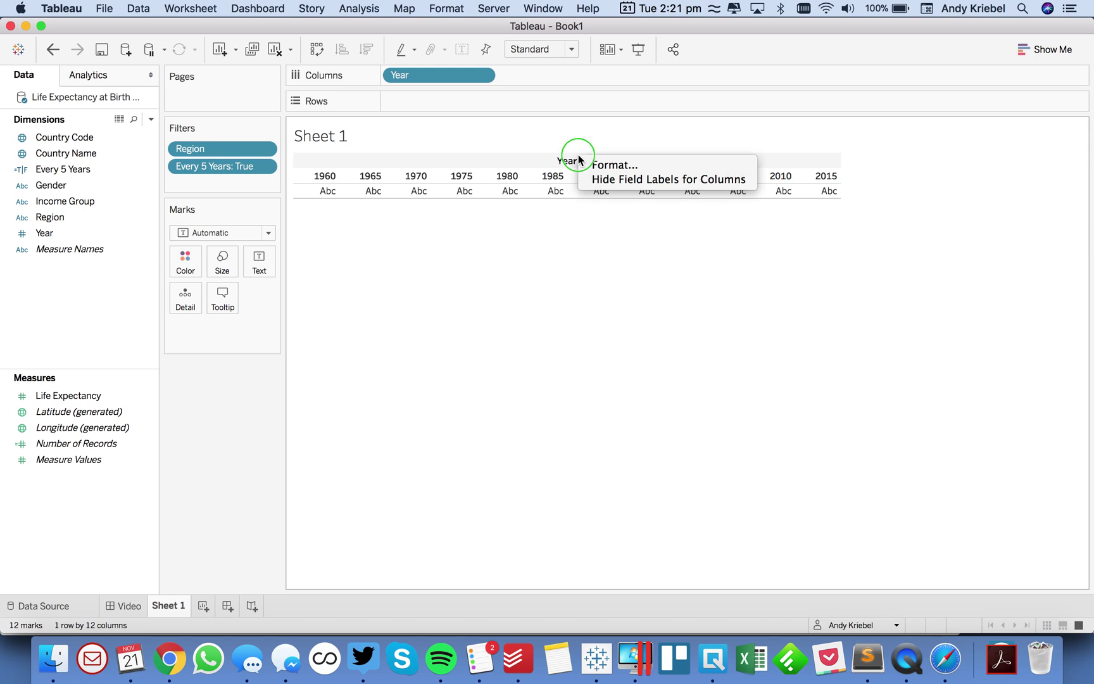
pyautogui.click(605, 180)
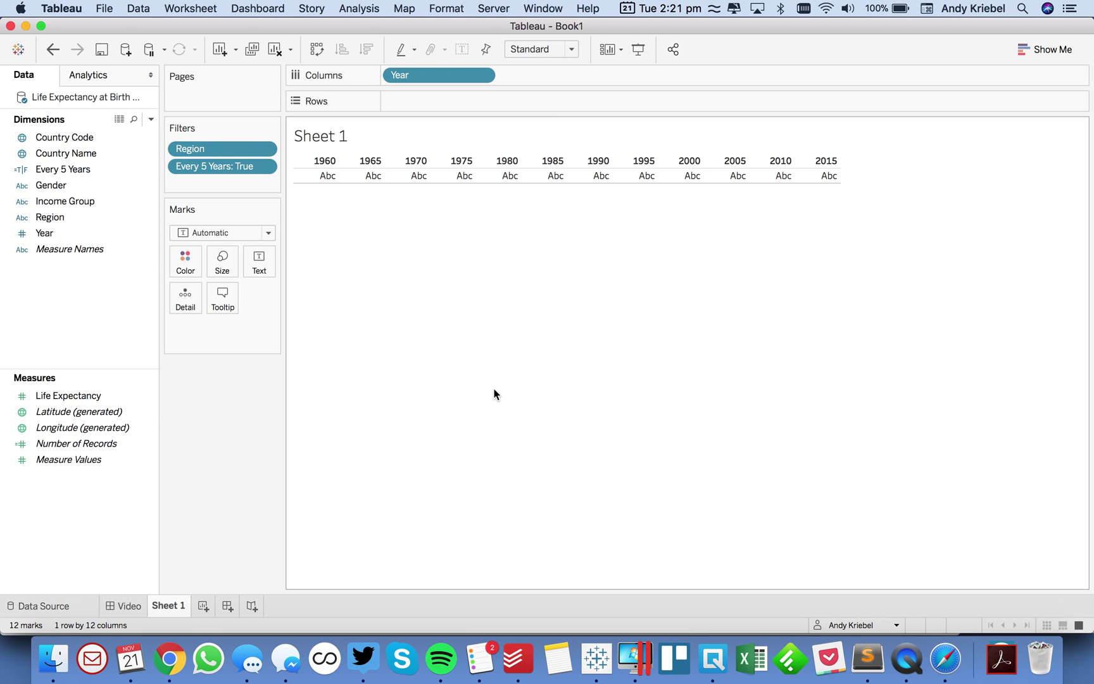
pyautogui.click(66, 396)
pyautogui.moveTo(66, 401); pyautogui.dragTo(452, 107)
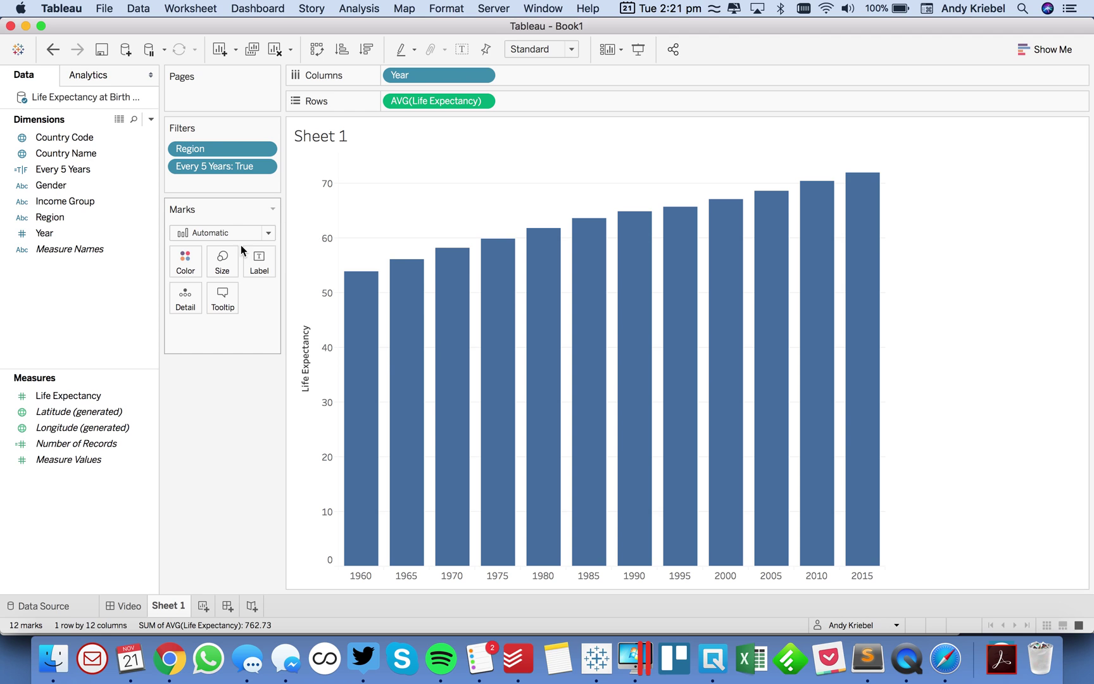
# Add Country Code to Detail and switch the mark type to Circle
pyautogui.click(104, 201)
pyautogui.moveTo(64, 138); pyautogui.dragTo(184, 296)
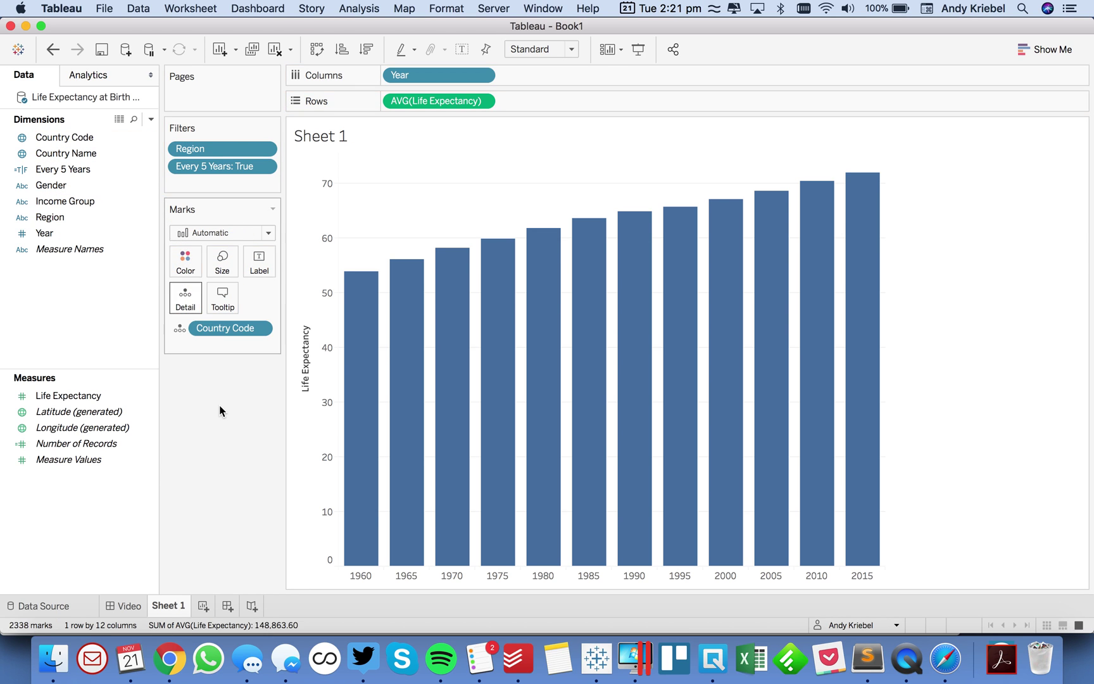
pyautogui.click(217, 232)
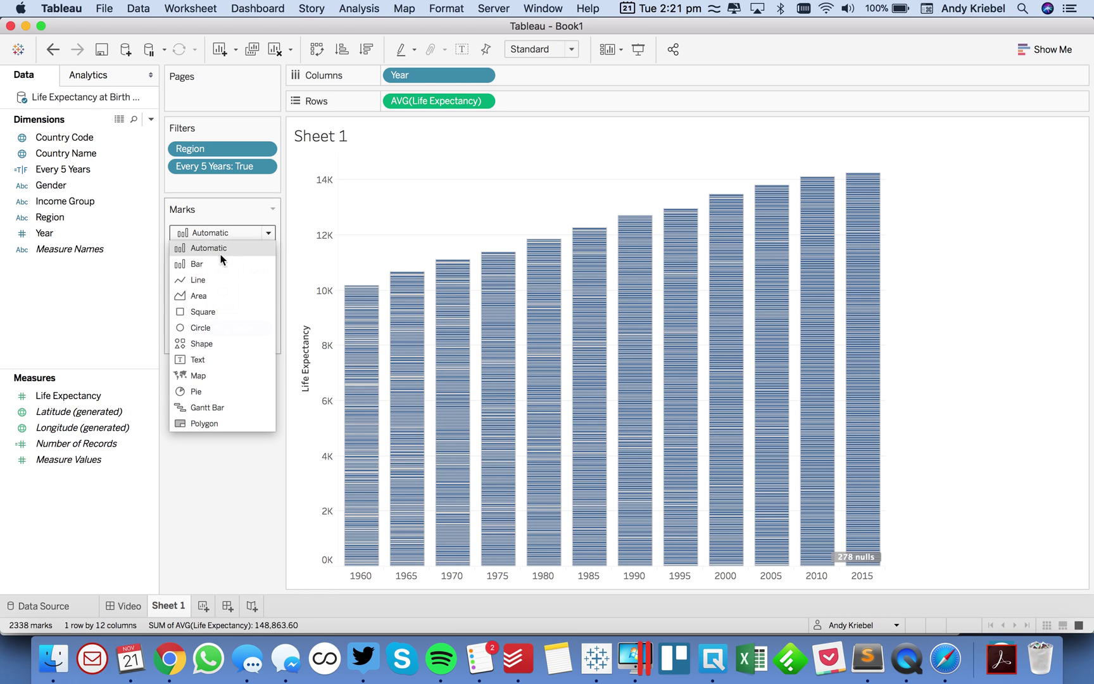
pyautogui.click(222, 325)
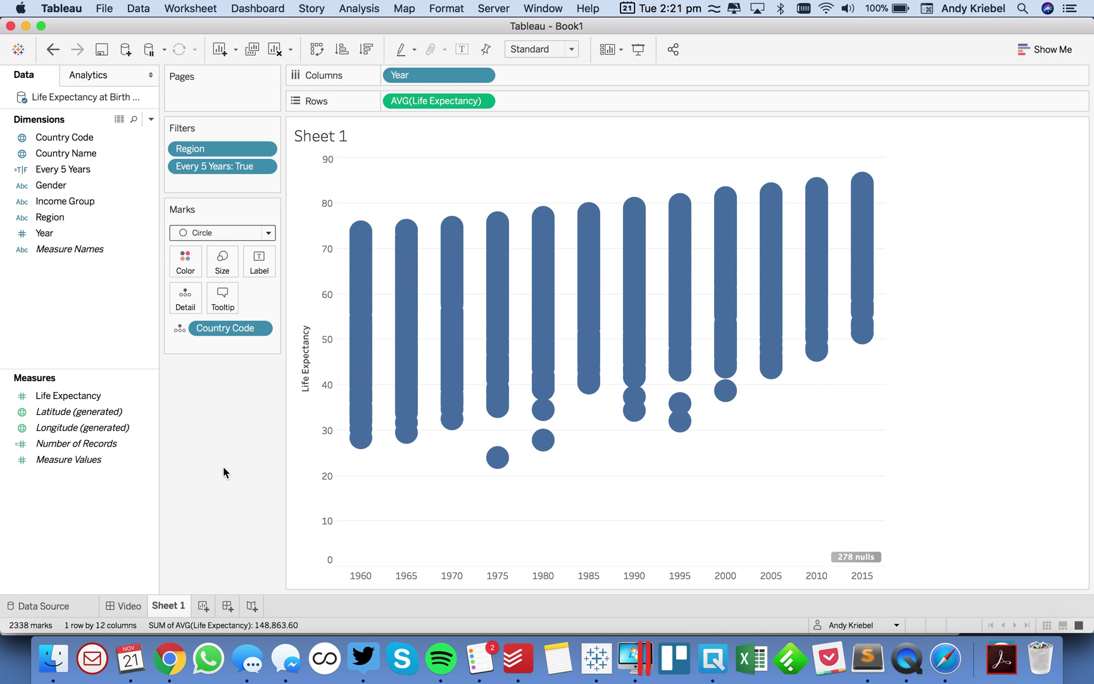
pyautogui.click(53, 49)
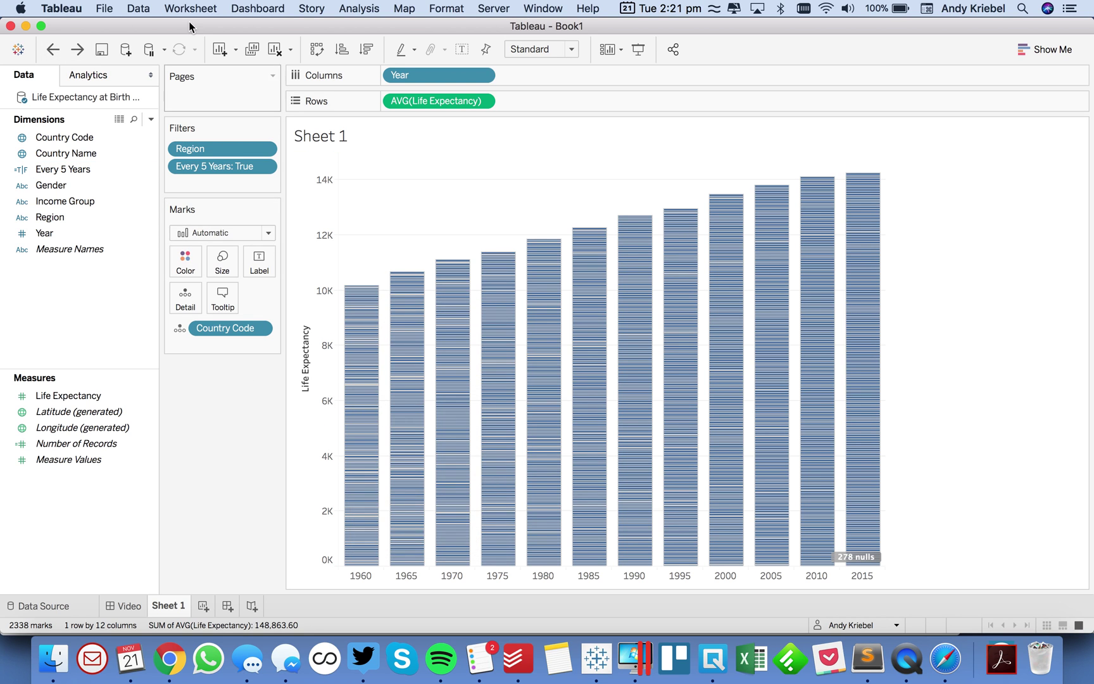
pyautogui.click(76, 49)
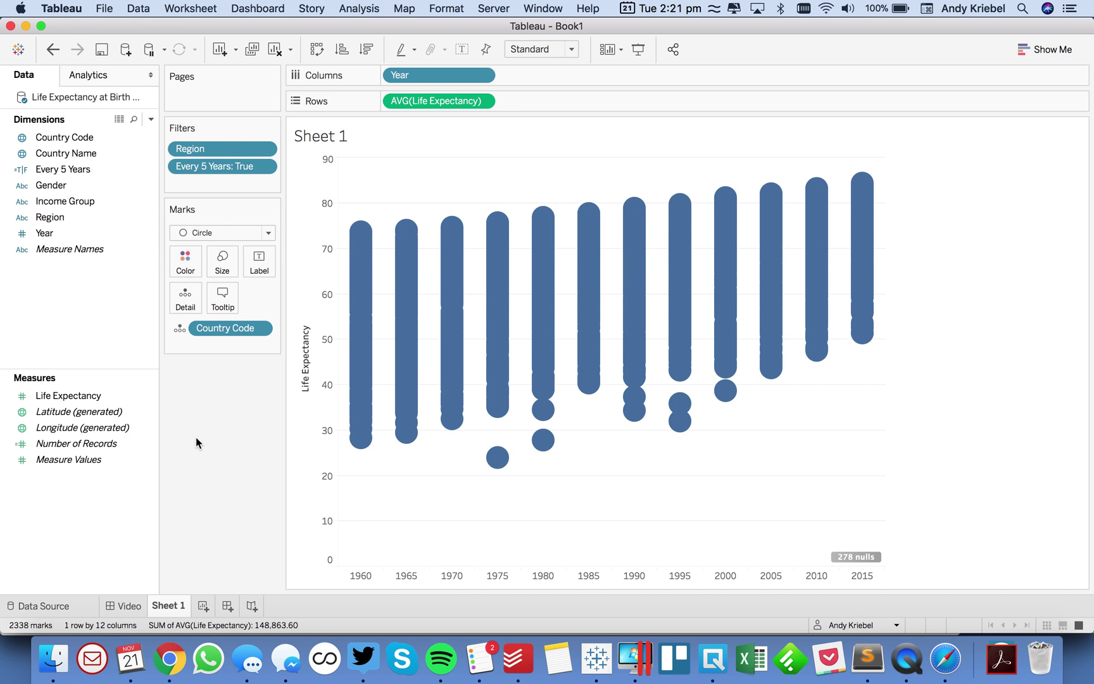
# Lower the circles' colour opacity to 73%
pyautogui.click(185, 260)
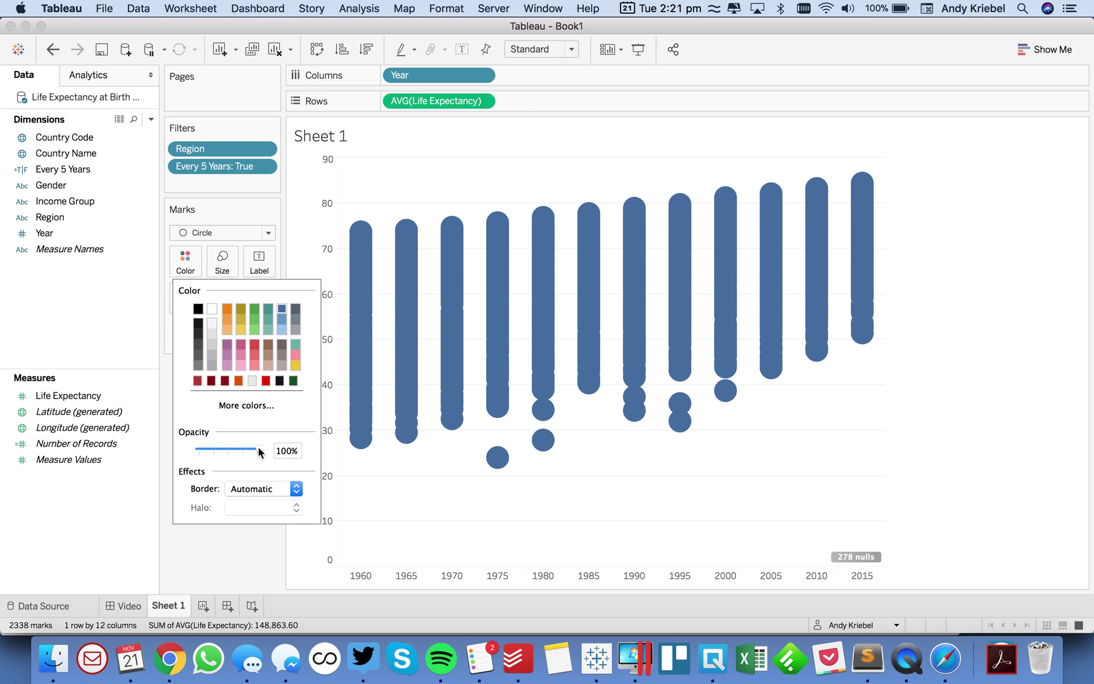
pyautogui.moveTo(259, 449); pyautogui.dragTo(241, 449)
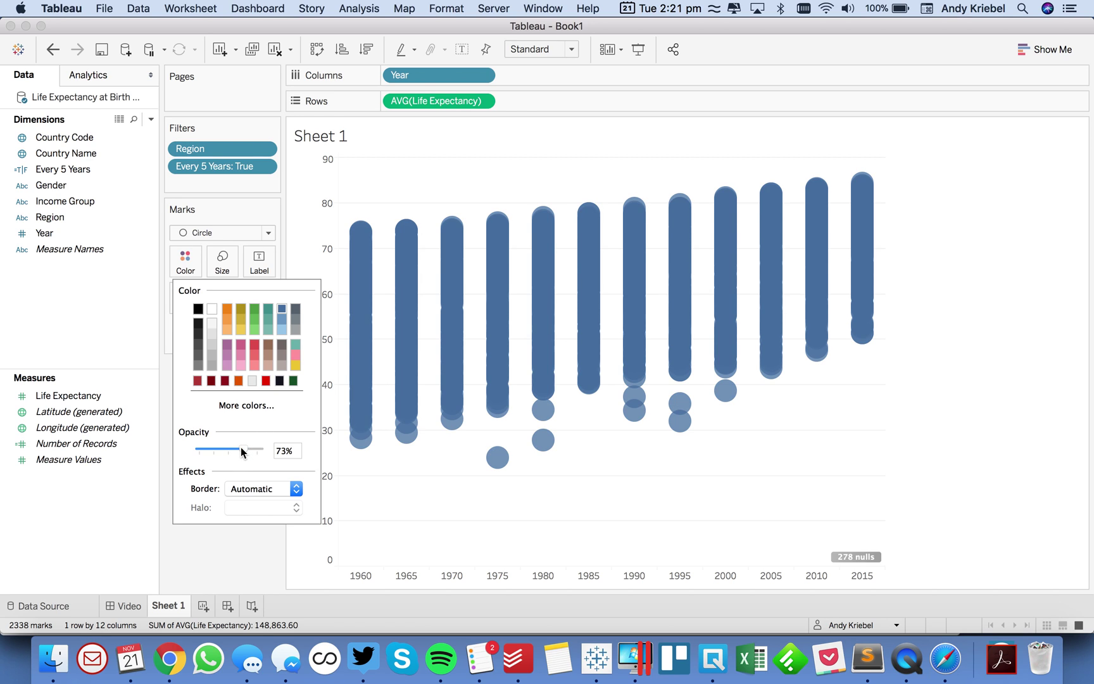
pyautogui.click(116, 321)
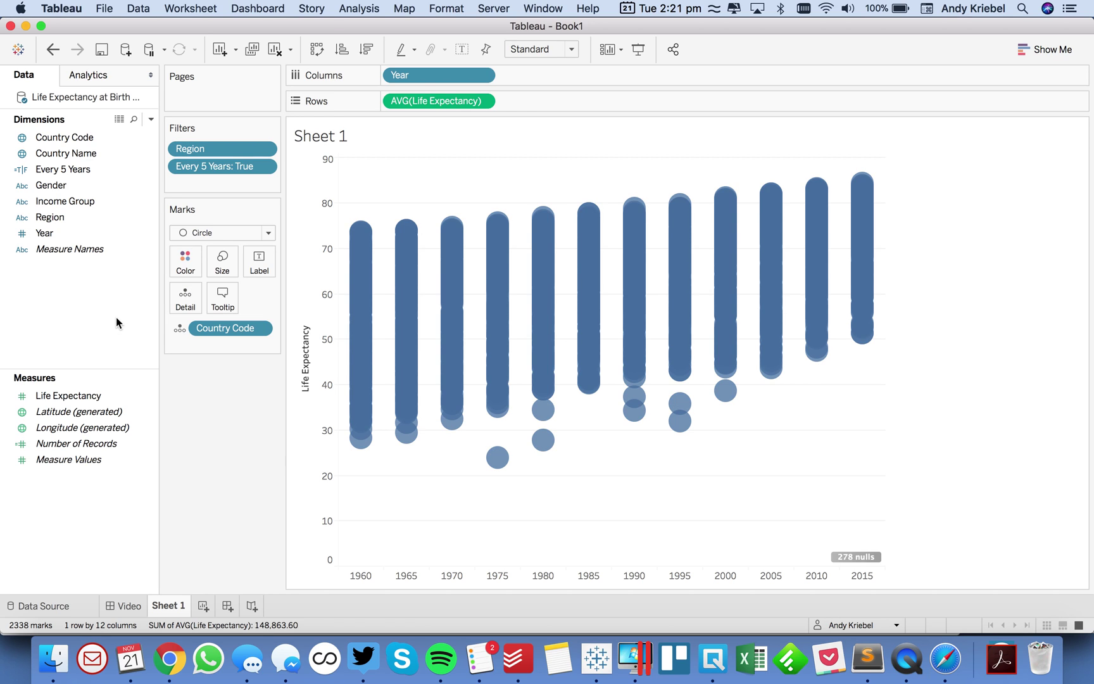
# Add a random() ad hoc calculation to Columns and set the view to Fit Entire View
pyautogui.doubleClick(536, 74)
pyautogui.write('rand')
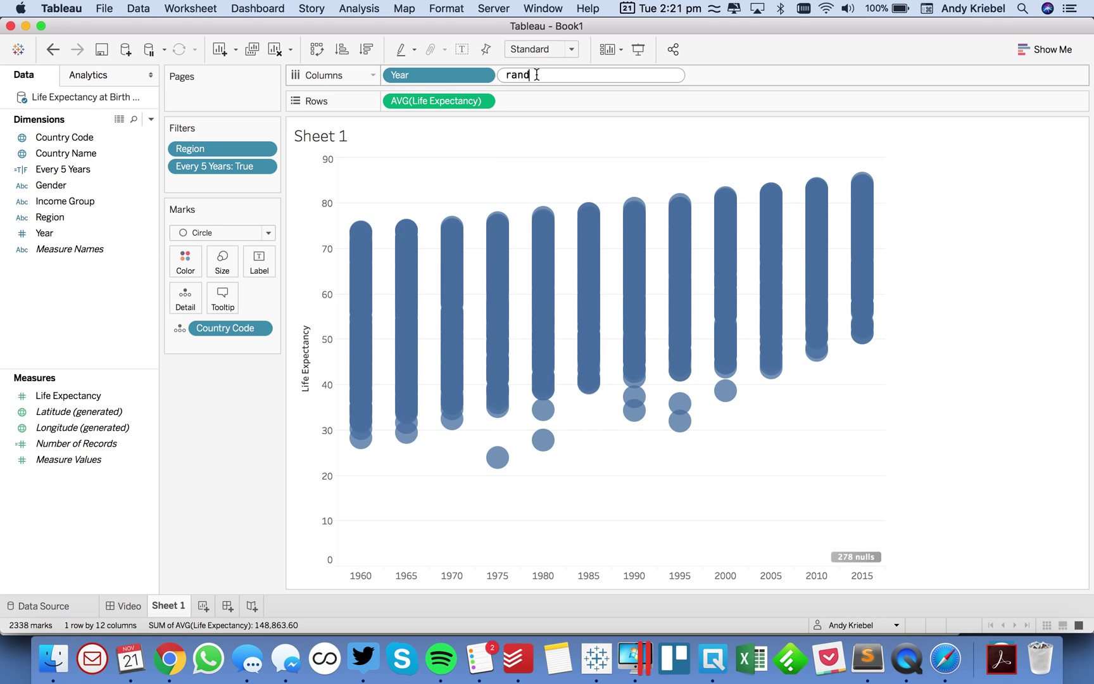
pyautogui.write('om()')
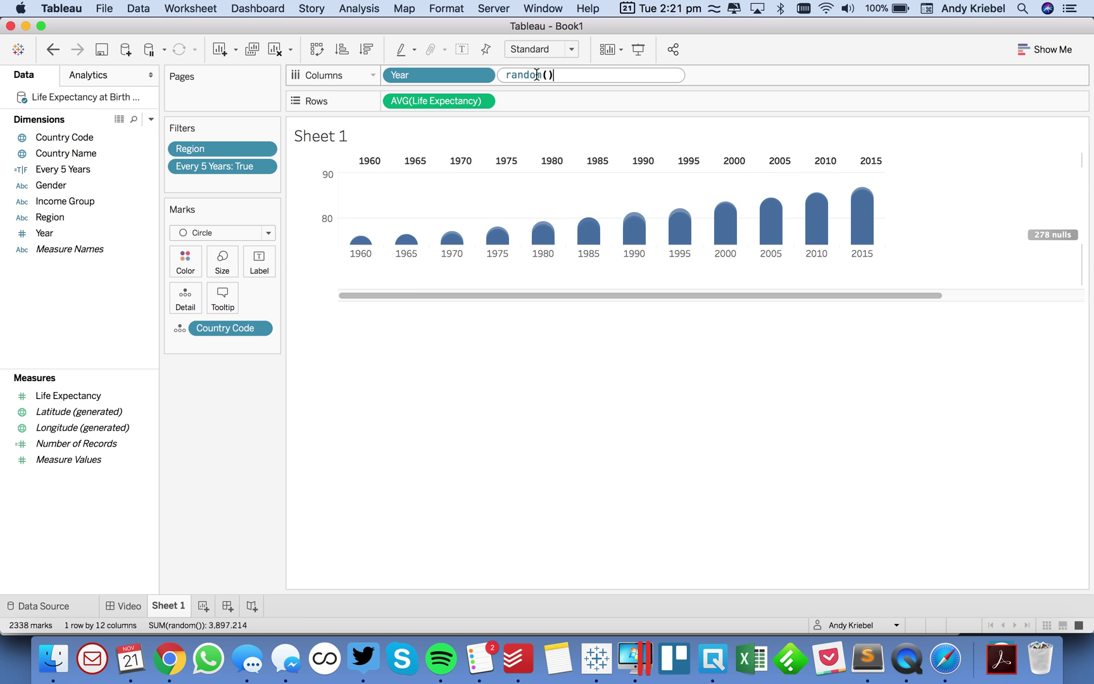
pyautogui.press('Return')
pyautogui.click(535, 49)
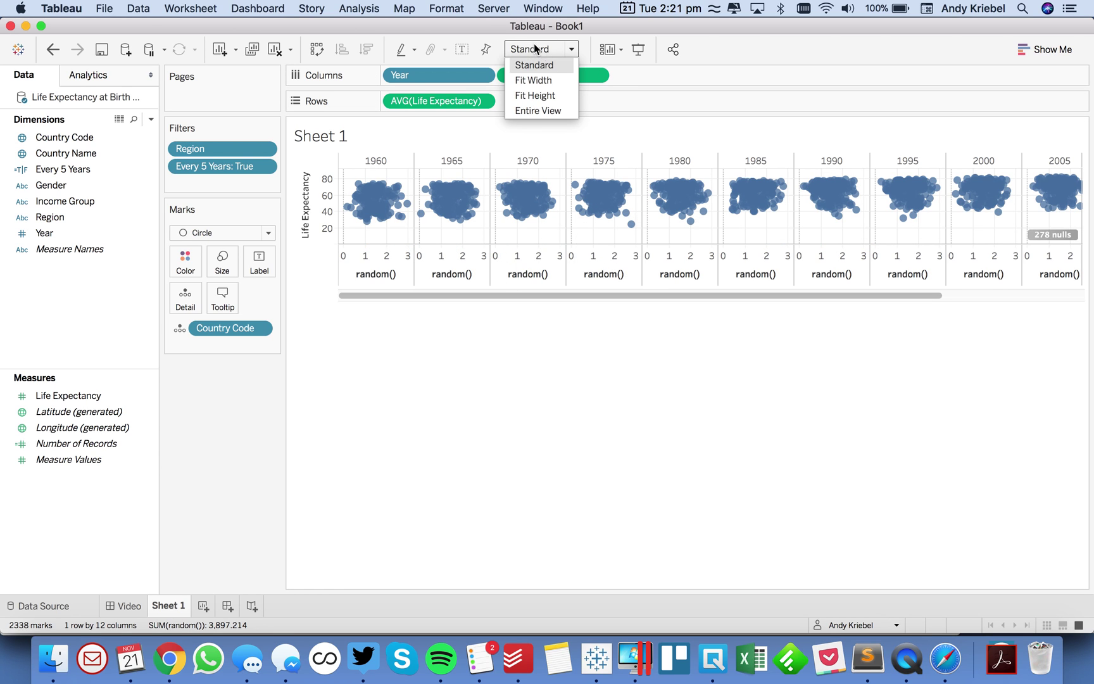
pyautogui.click(532, 110)
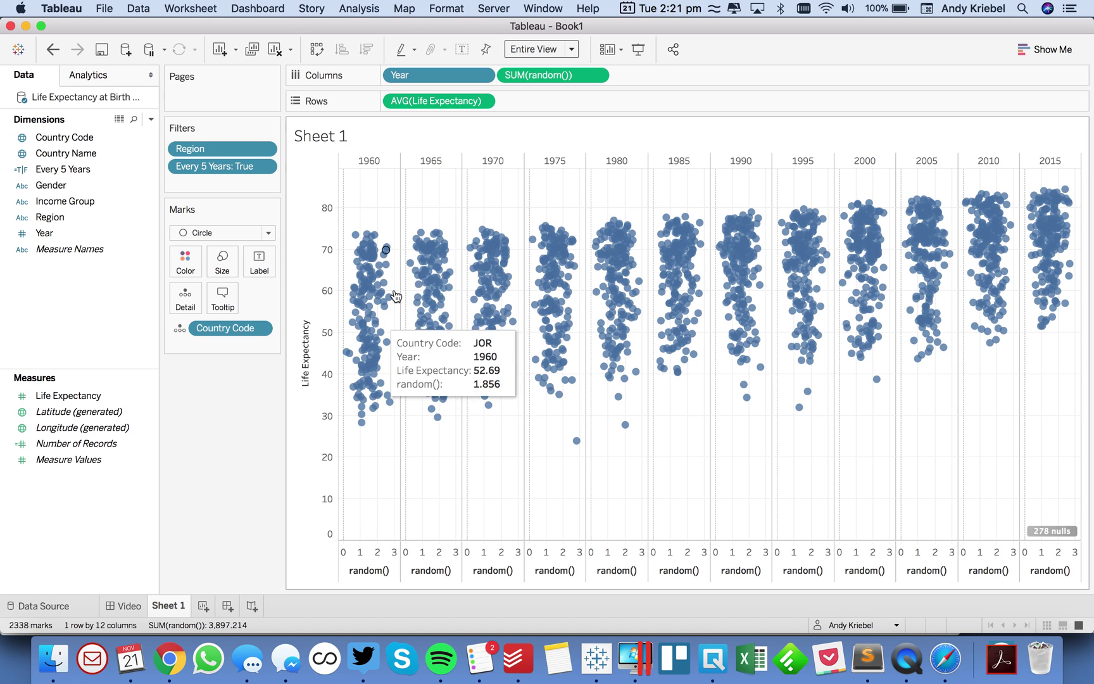
# Format the sheet's lines so column grid lines are set to None
pyautogui.rightClick(379, 205)
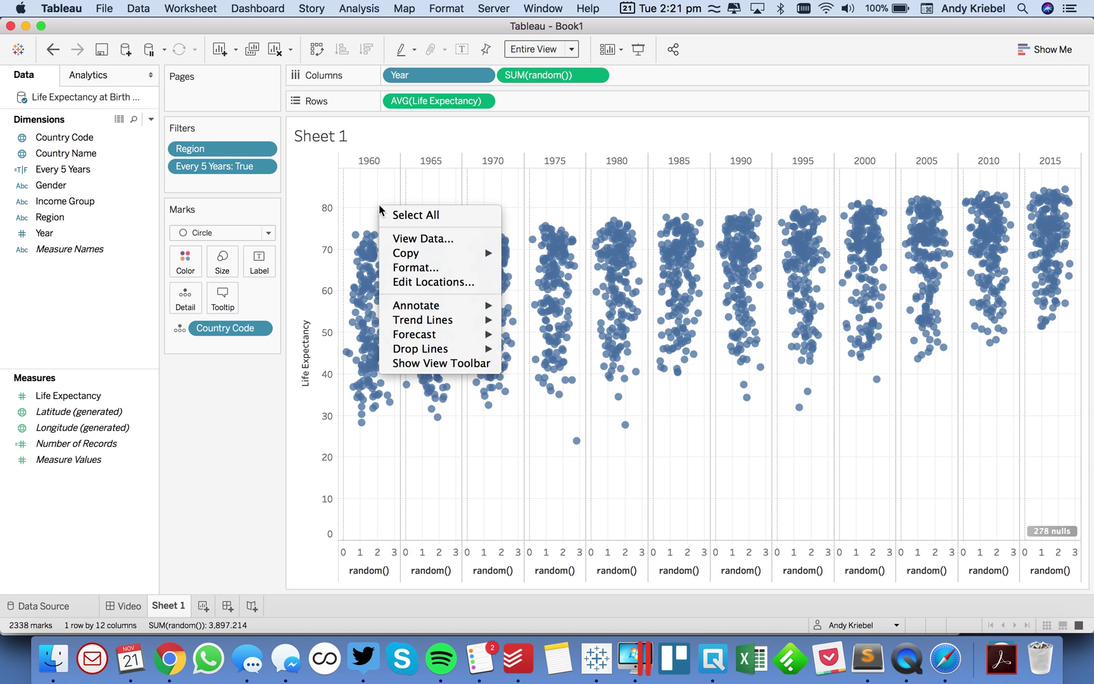
pyautogui.click(411, 271)
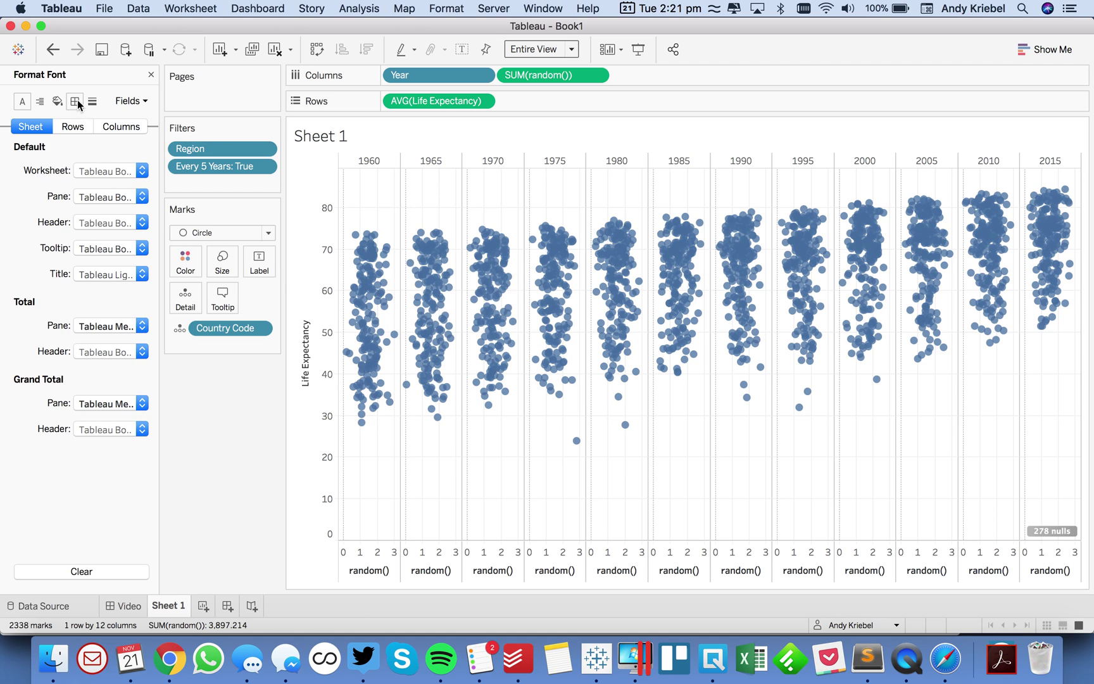
pyautogui.click(92, 104)
pyautogui.click(90, 196)
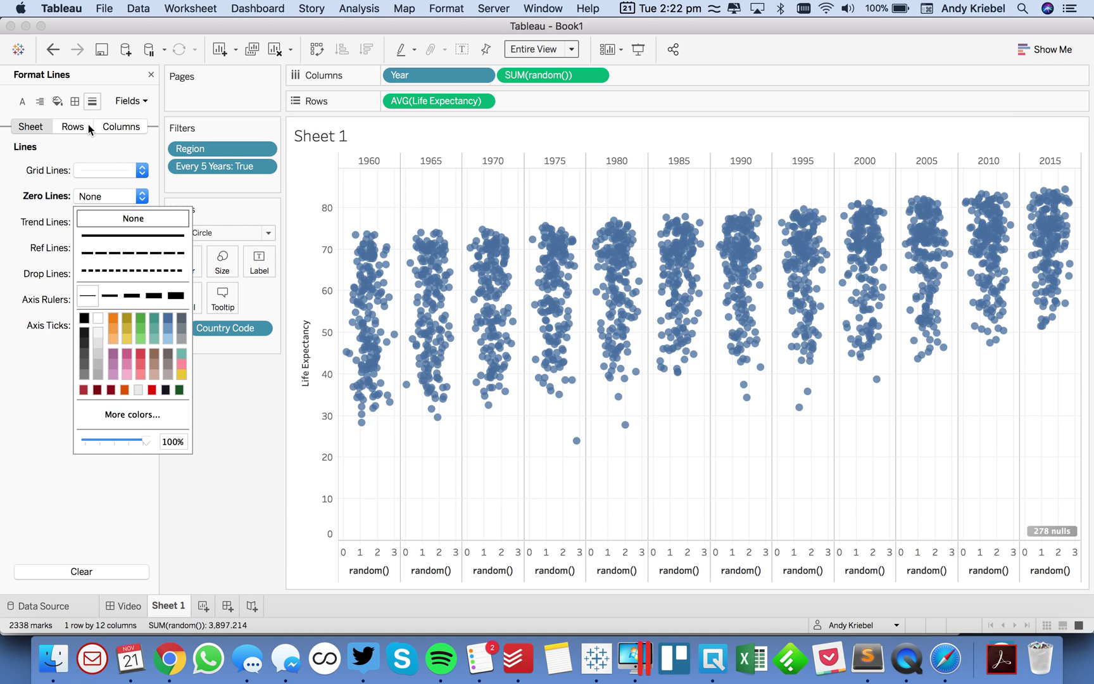
pyautogui.click(113, 126)
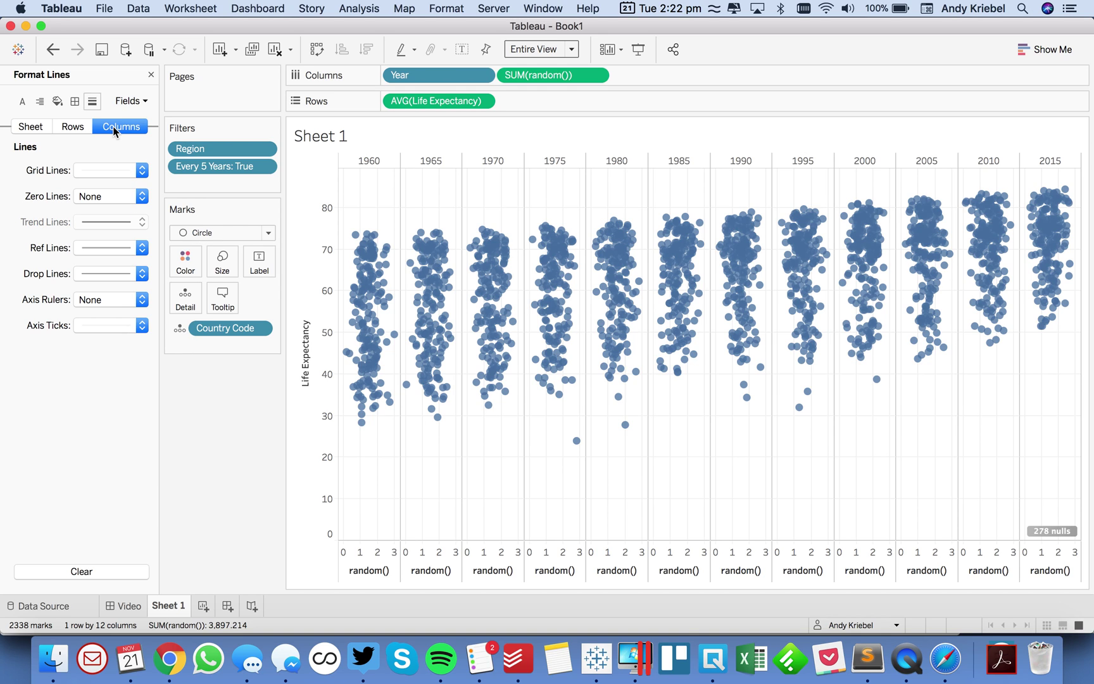
pyautogui.click(101, 171)
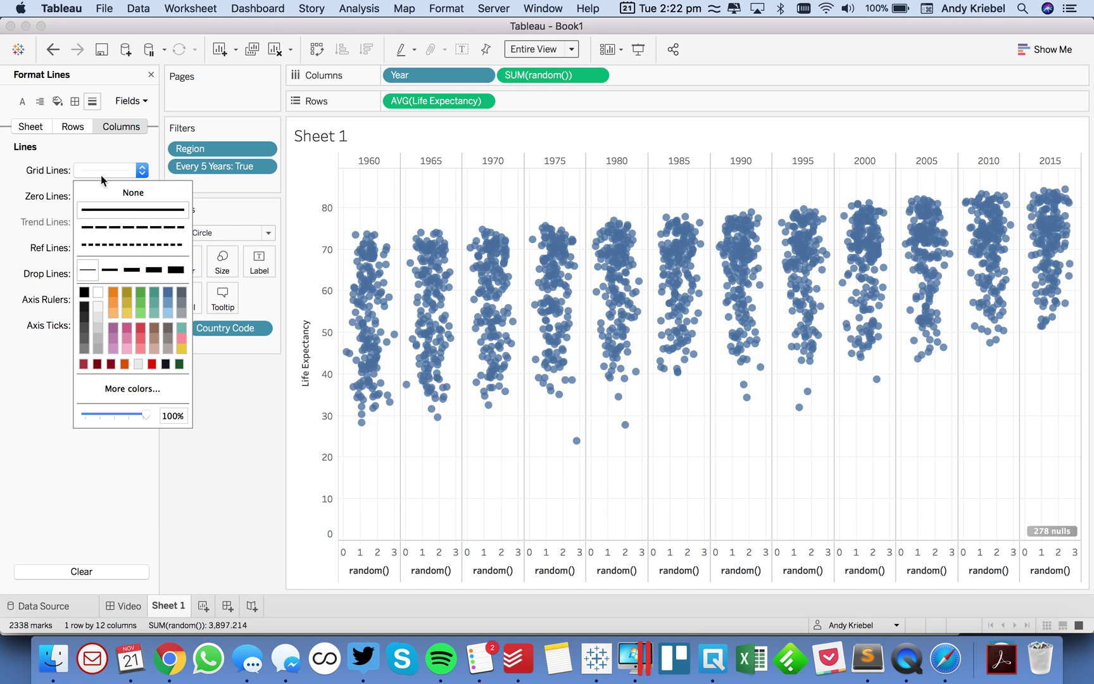
pyautogui.click(101, 191)
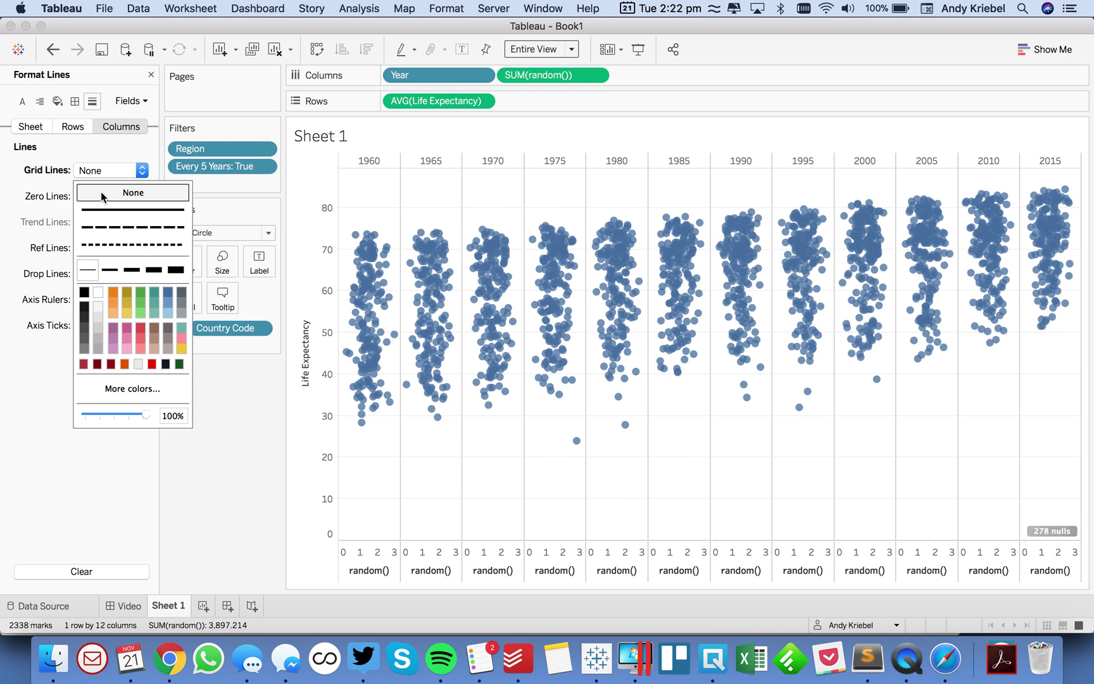
pyautogui.click(270, 536)
pyautogui.click(372, 560)
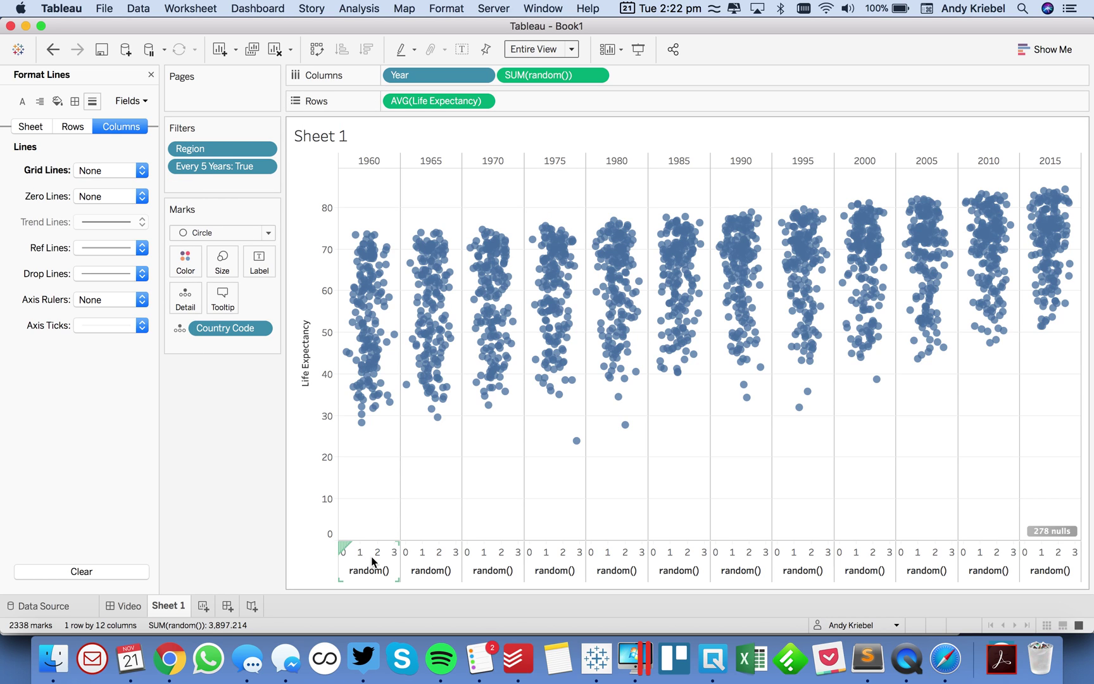
# Close the Format pane and exclude SUM(random()) from the tooltip
pyautogui.click(150, 74)
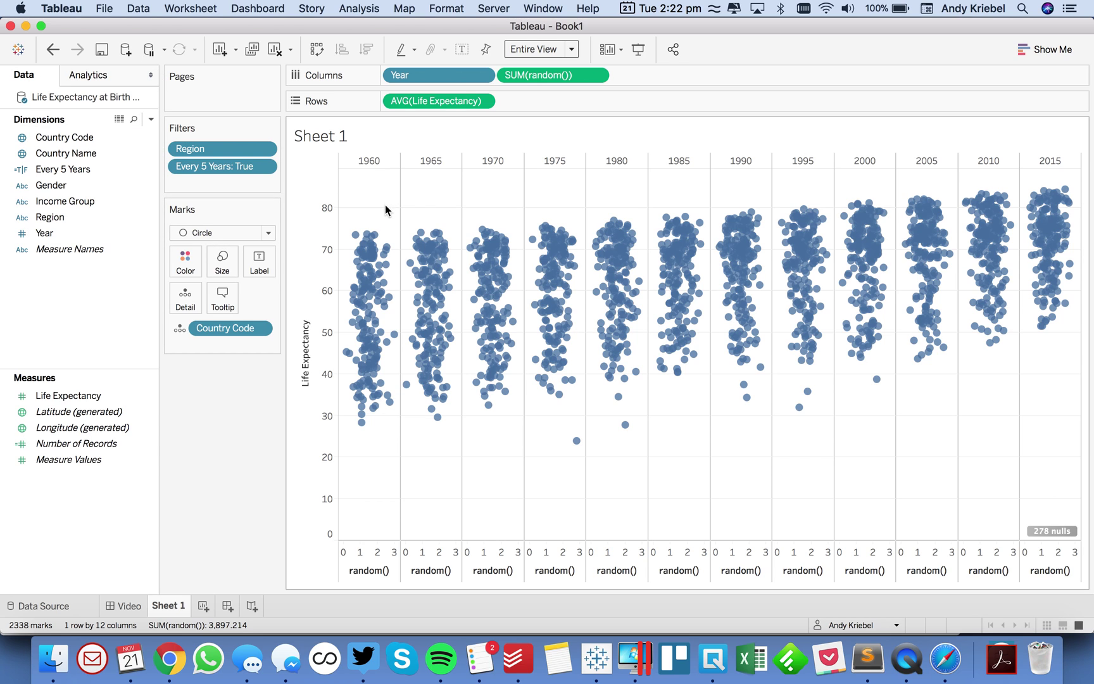
pyautogui.moveTo(415, 341)
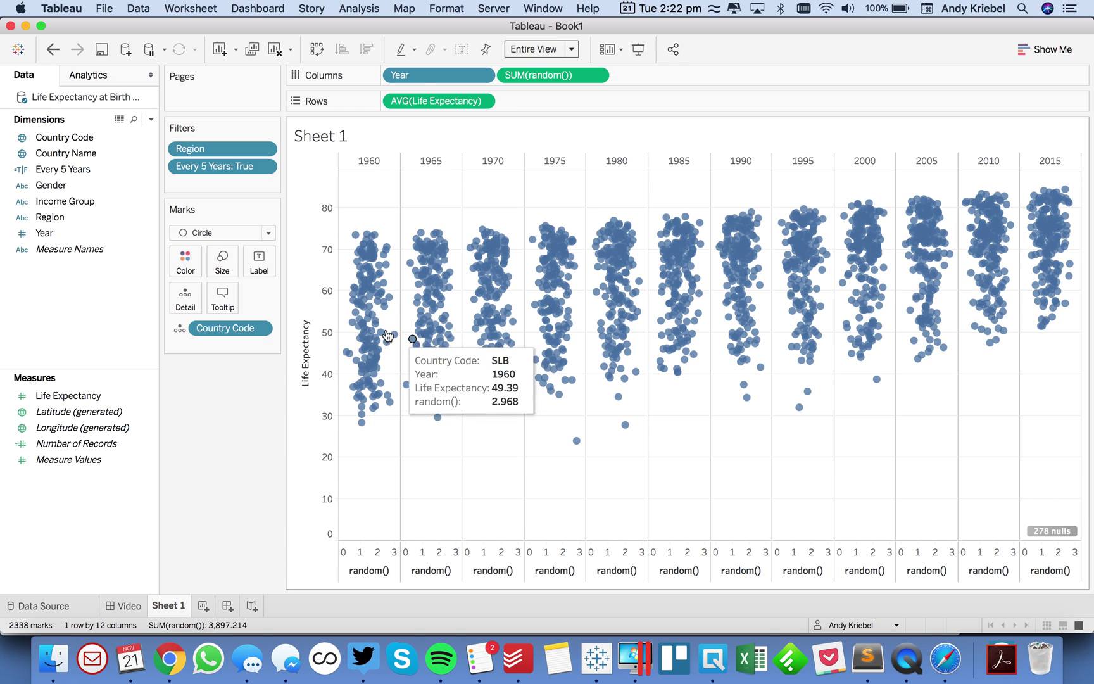
pyautogui.click(599, 75)
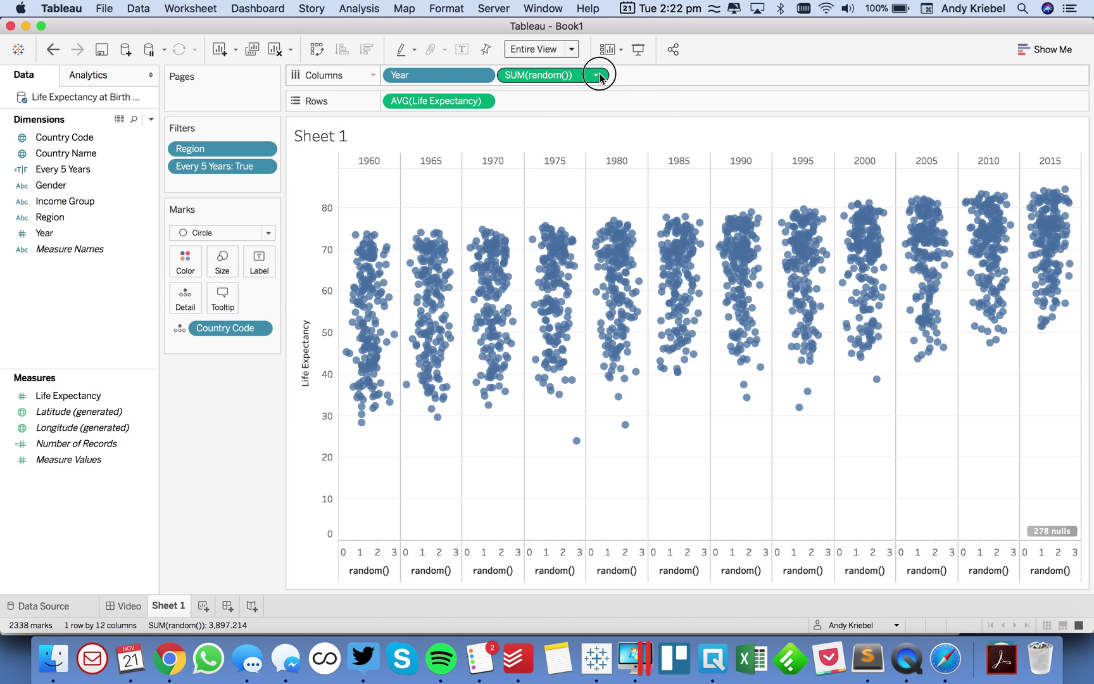
pyautogui.click(567, 170)
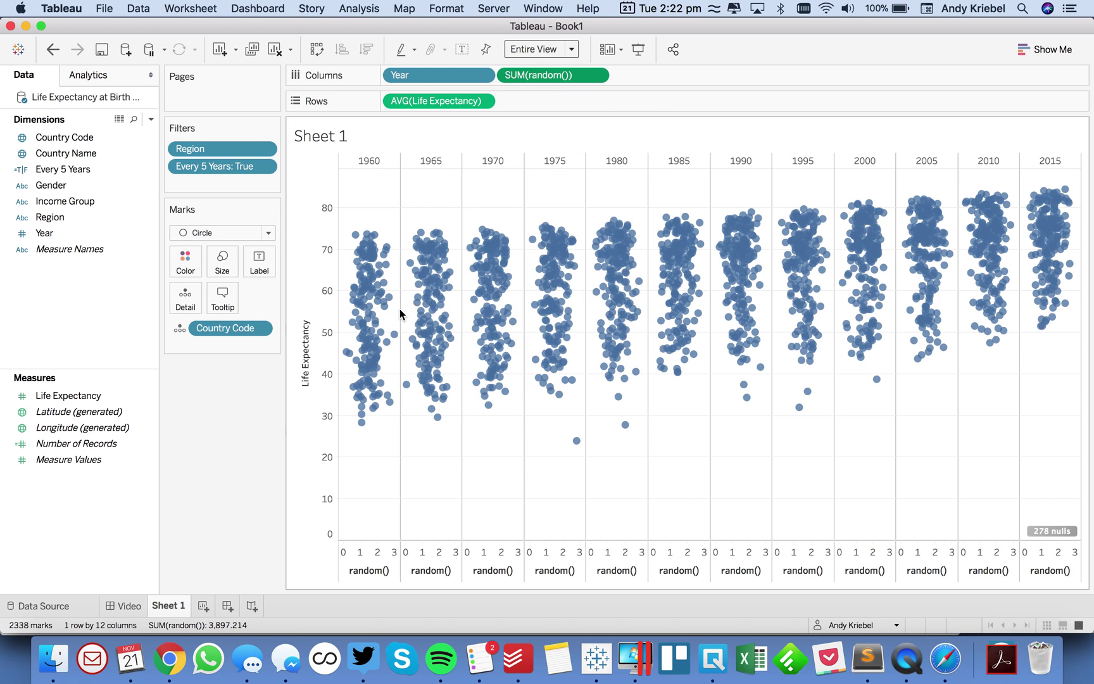
# Fix the random() axis range to -0.5 through 3.5
pyautogui.moveTo(396, 339)
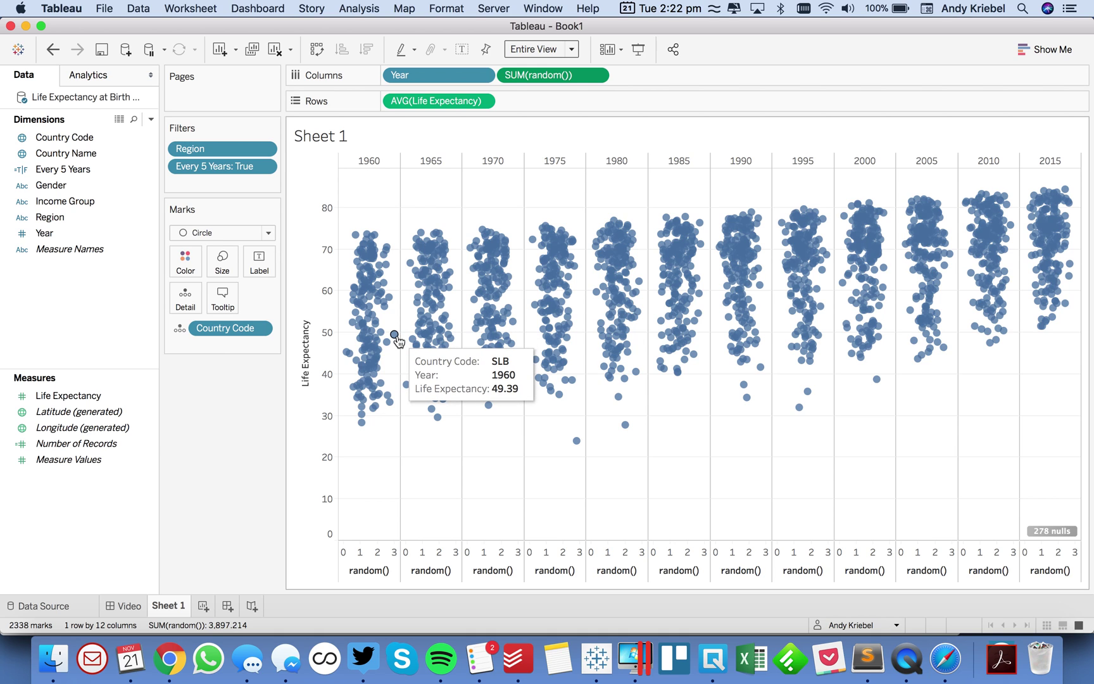
pyautogui.doubleClick(365, 569)
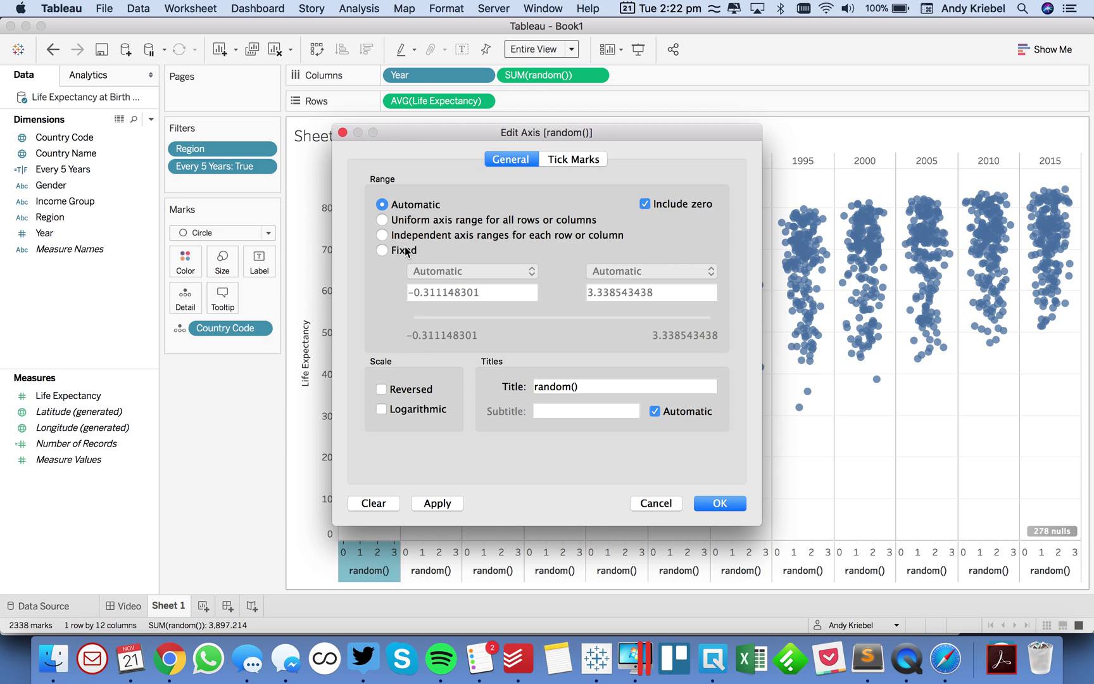
pyautogui.click(407, 251)
pyautogui.moveTo(422, 292); pyautogui.dragTo(529, 292)
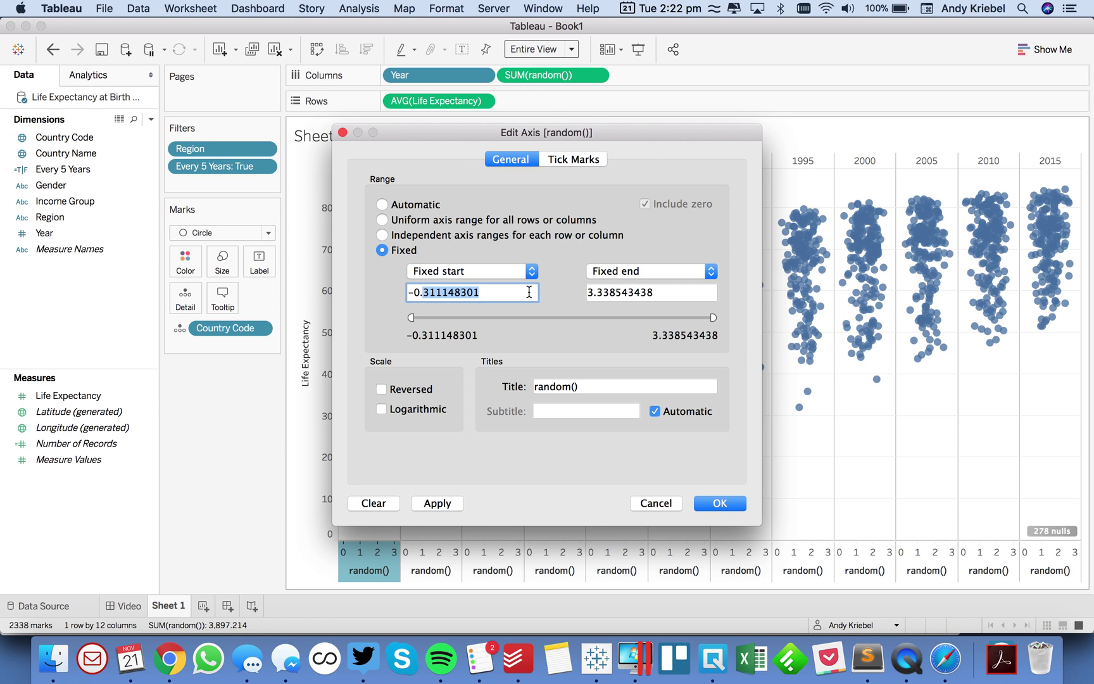
pyautogui.write('5')
pyautogui.press('Tab')
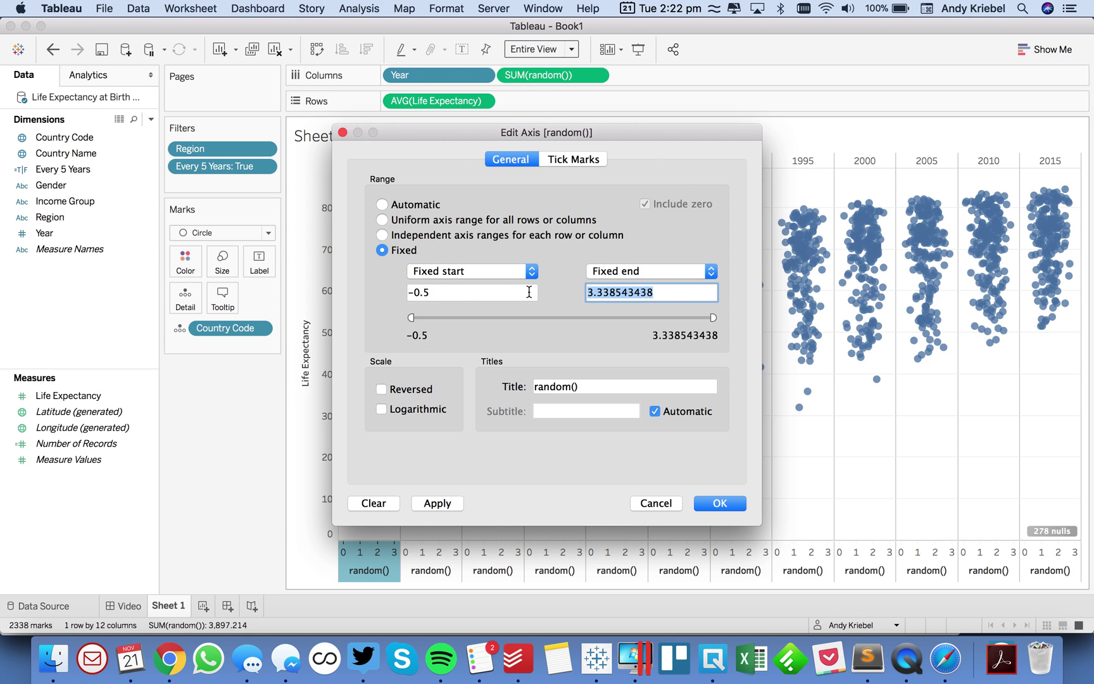
pyautogui.write('3.5')
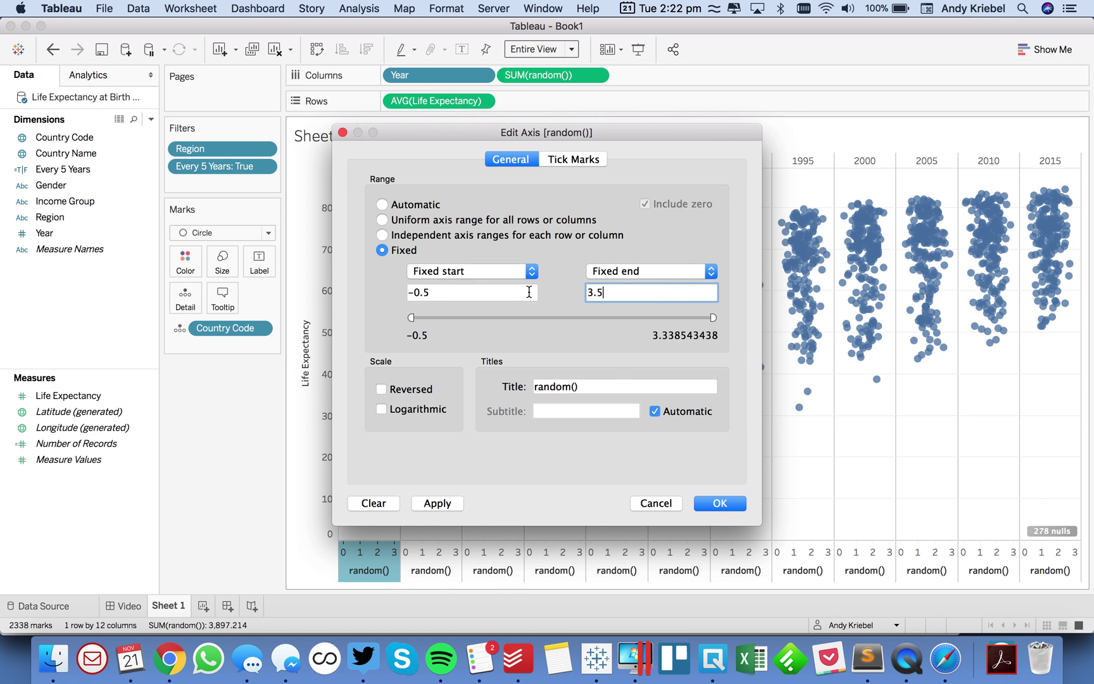
pyautogui.press('Return')
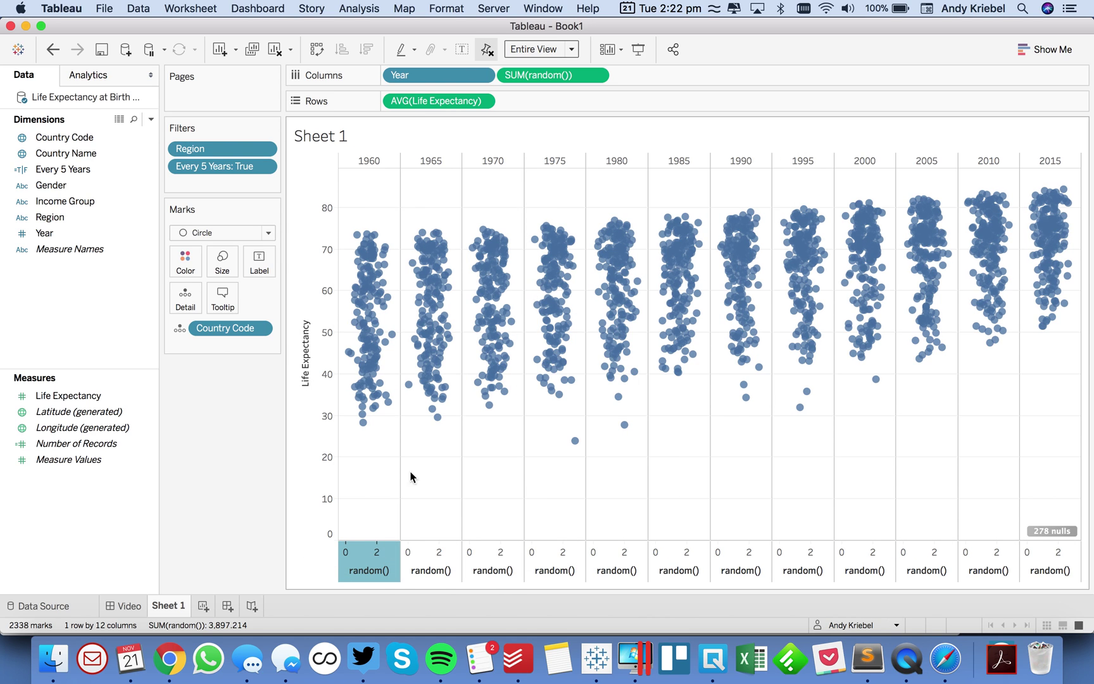
# Change the fixed random() axis range to -1 through 4 and hide its headers
pyautogui.doubleClick(367, 552)
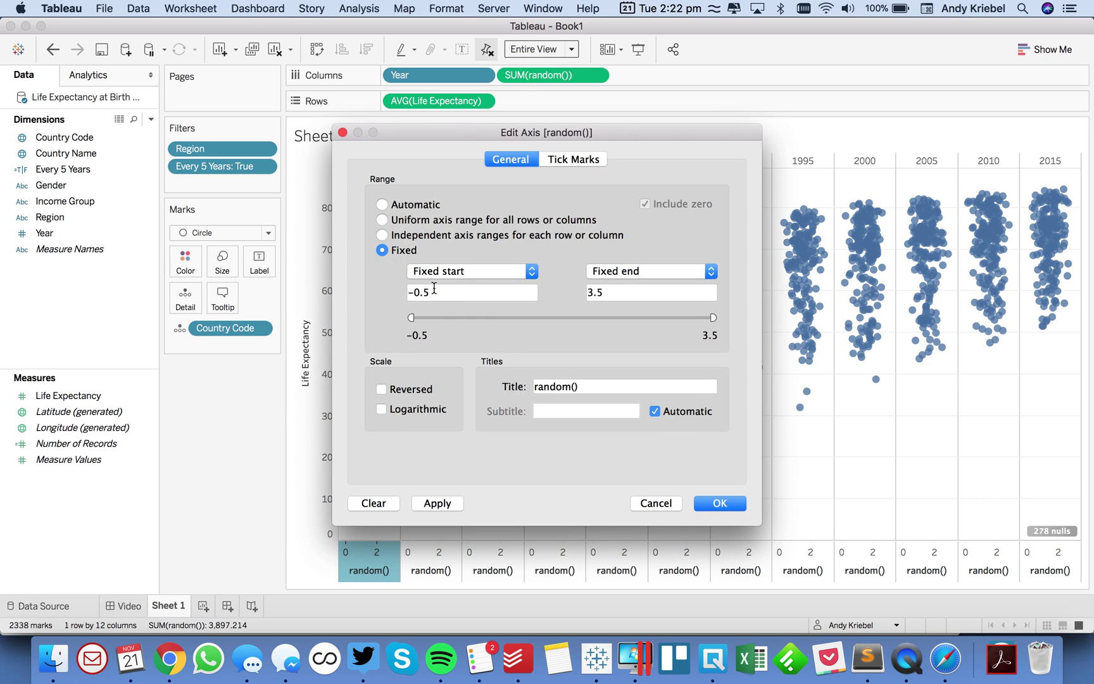
pyautogui.write('-1')
pyautogui.press('Tab')
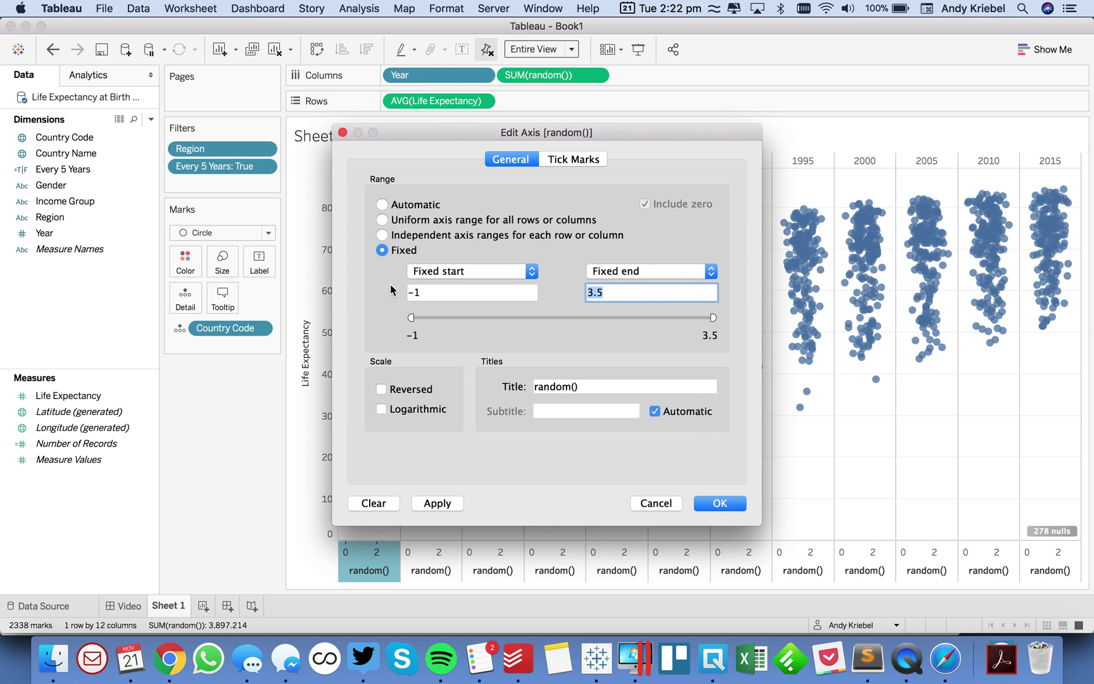
pyautogui.write('4')
pyautogui.click(720, 502)
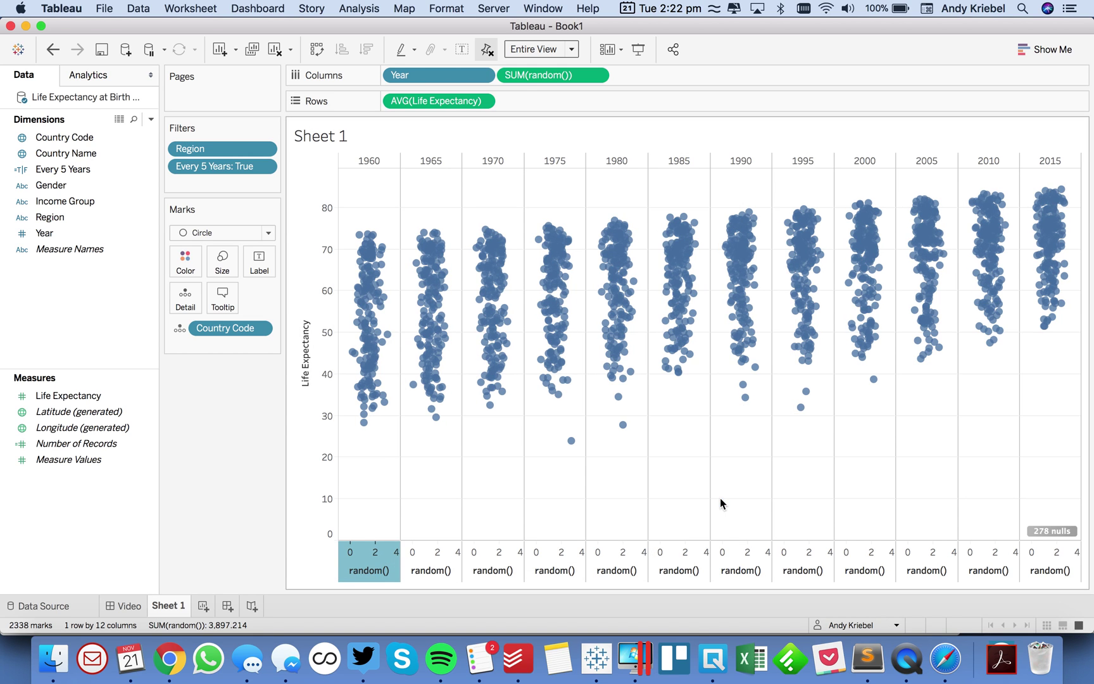
pyautogui.click(362, 504)
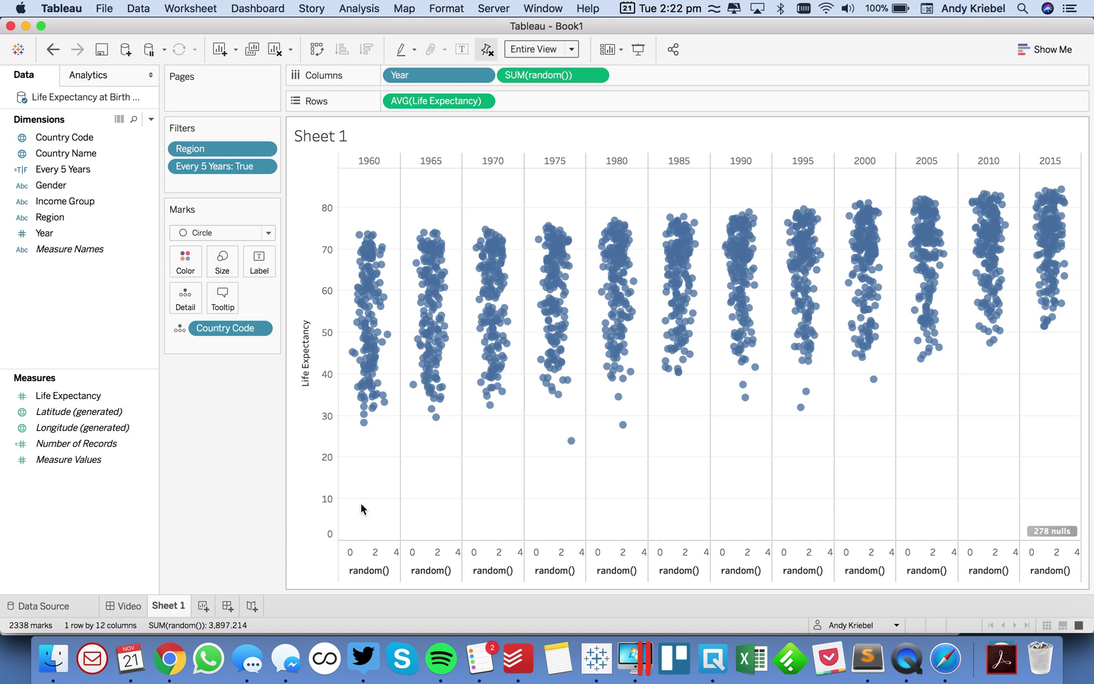
pyautogui.rightClick(365, 573)
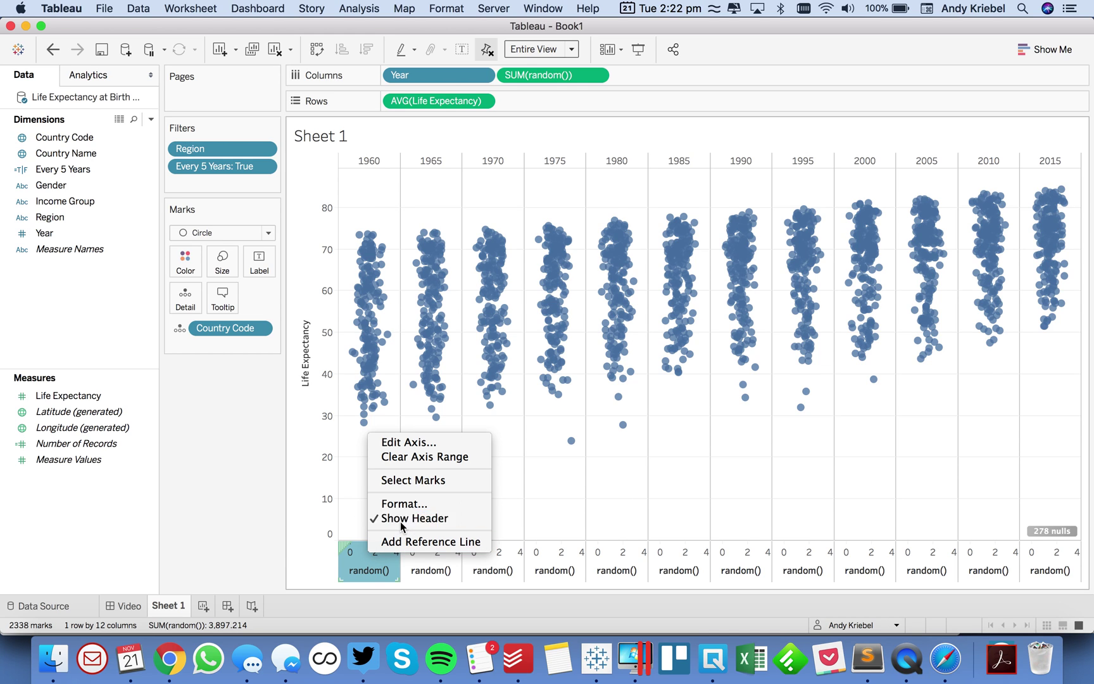
pyautogui.click(402, 519)
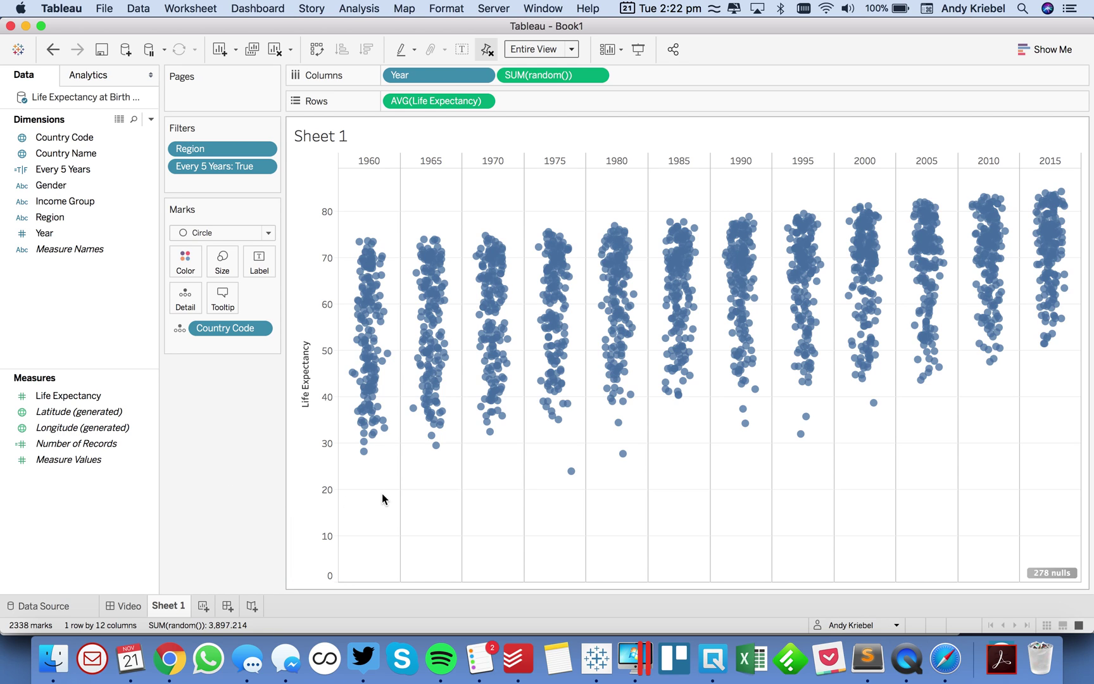
# Drag a Box Plot from Analytics onto each year, whiskers at 1.5 times the IQR
pyautogui.click(81, 81)
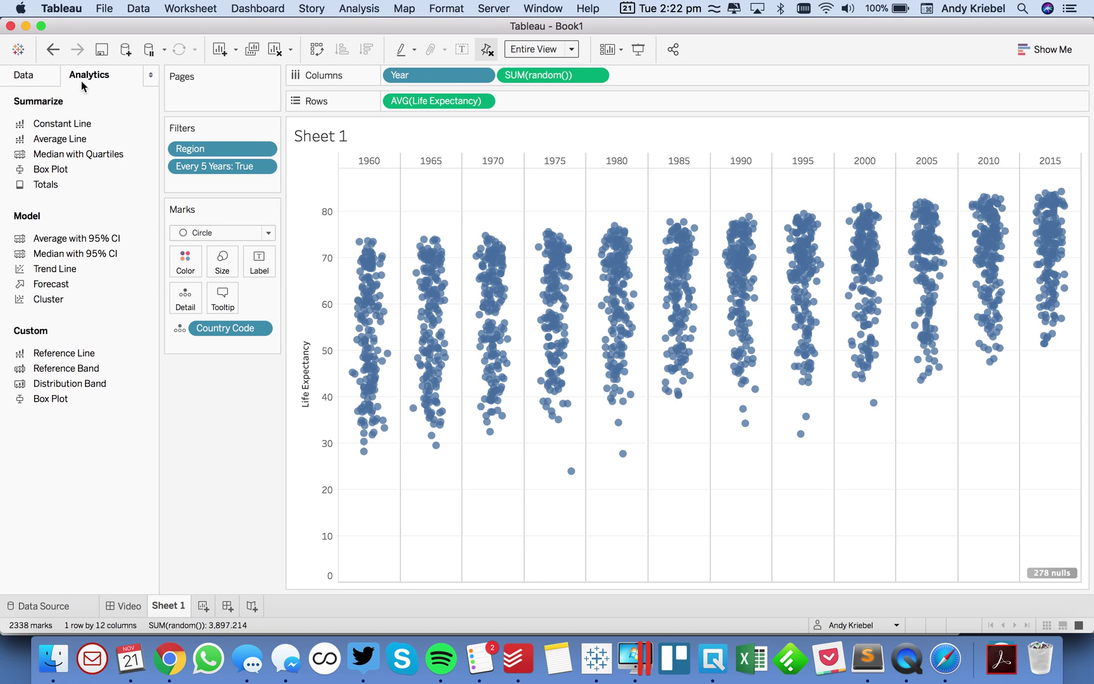
pyautogui.moveTo(54, 398); pyautogui.dragTo(428, 251)
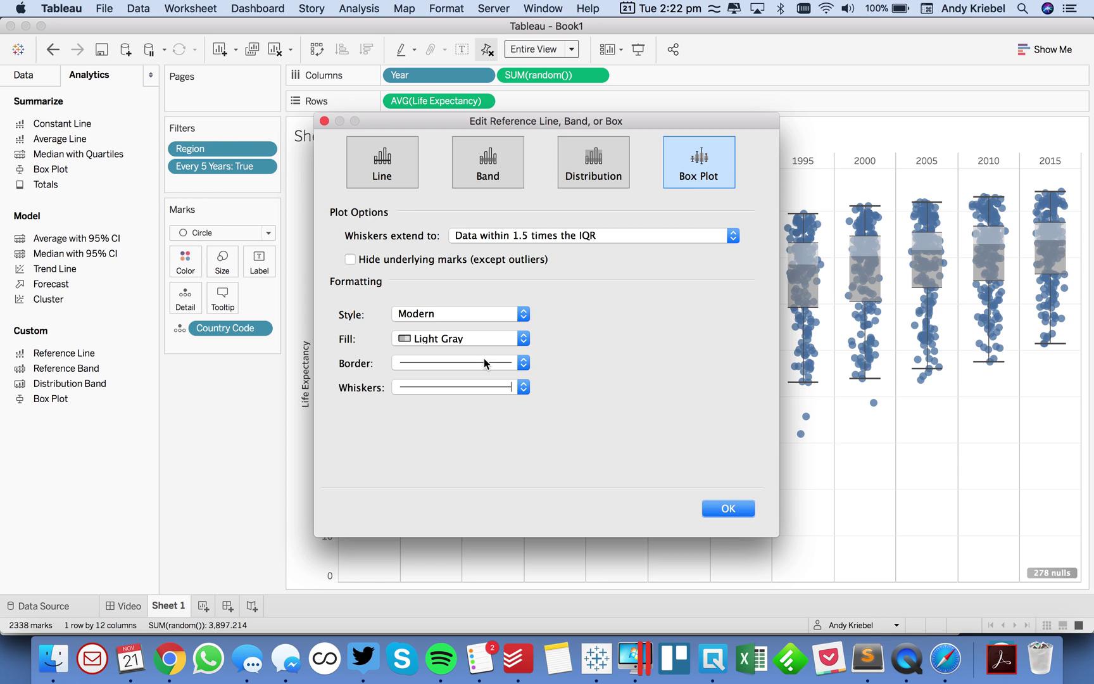
pyautogui.click(549, 236)
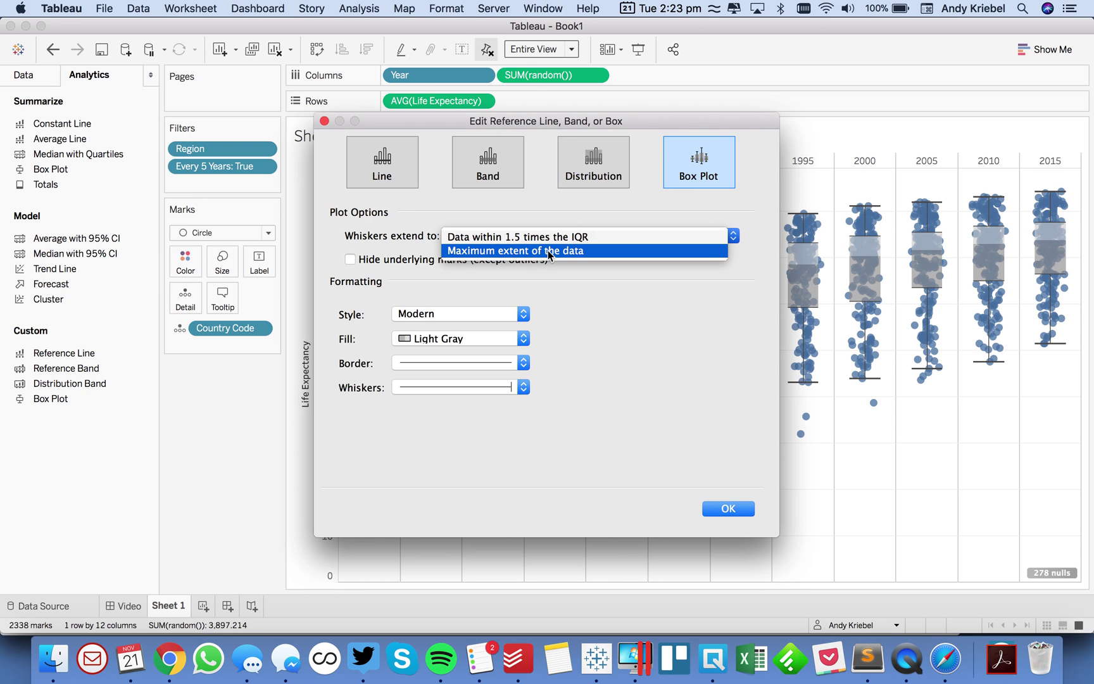
pyautogui.click(569, 121)
pyautogui.moveTo(570, 125); pyautogui.dragTo(325, 86)
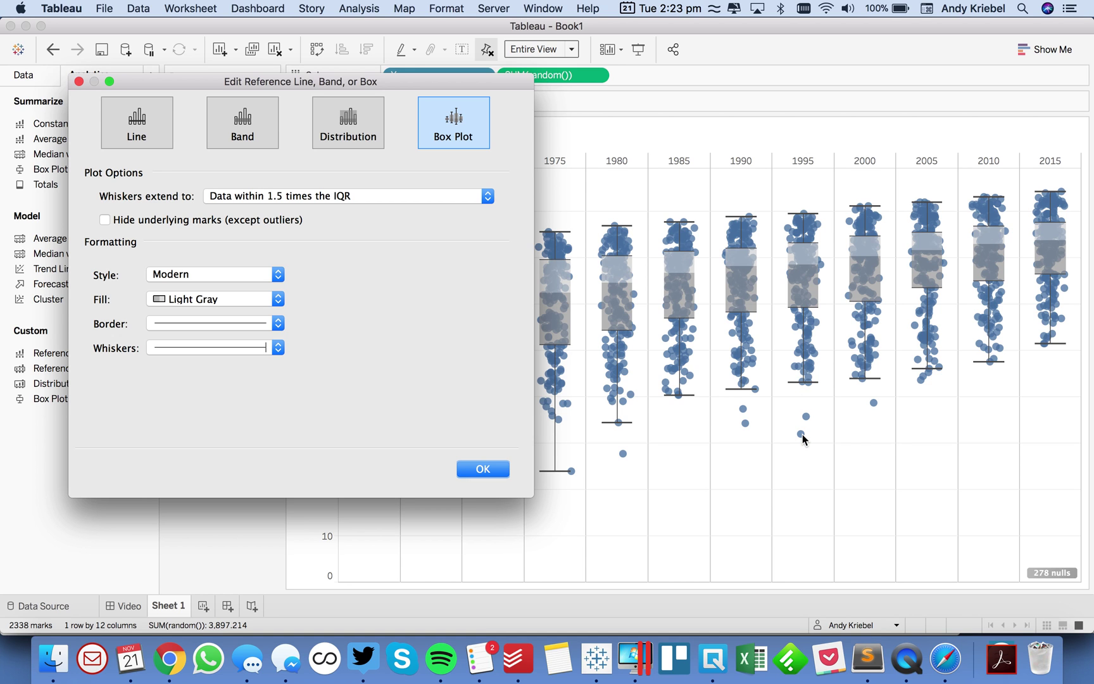
pyautogui.press('super+Tab')
pyautogui.press('super+Tab')
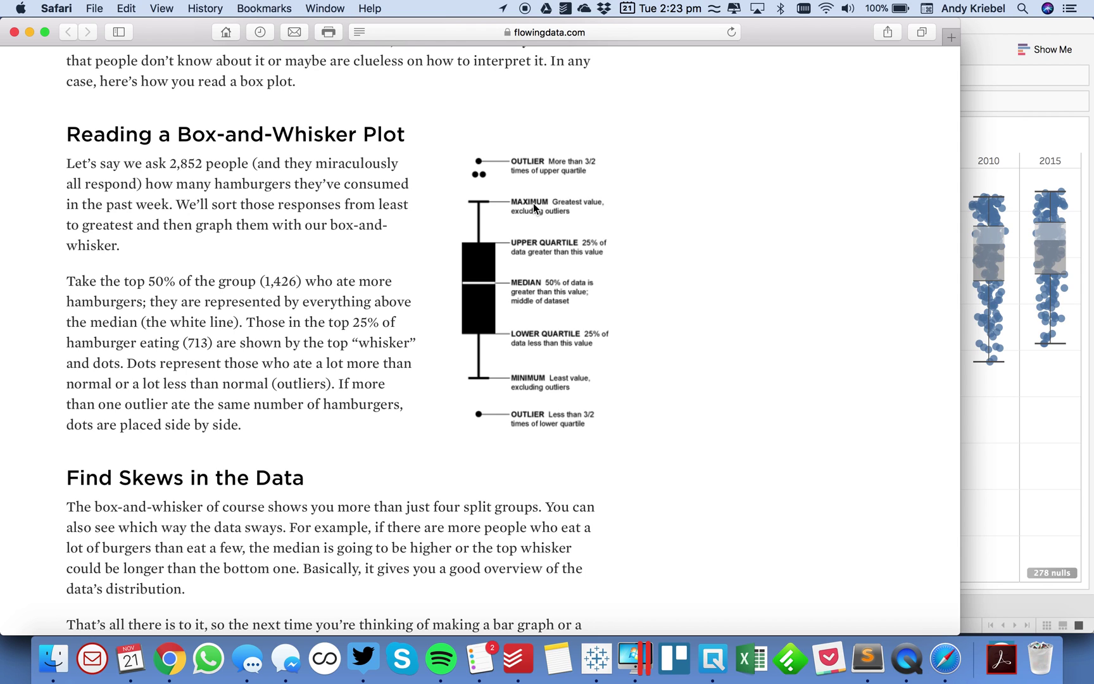
pyautogui.press('super+Tab')
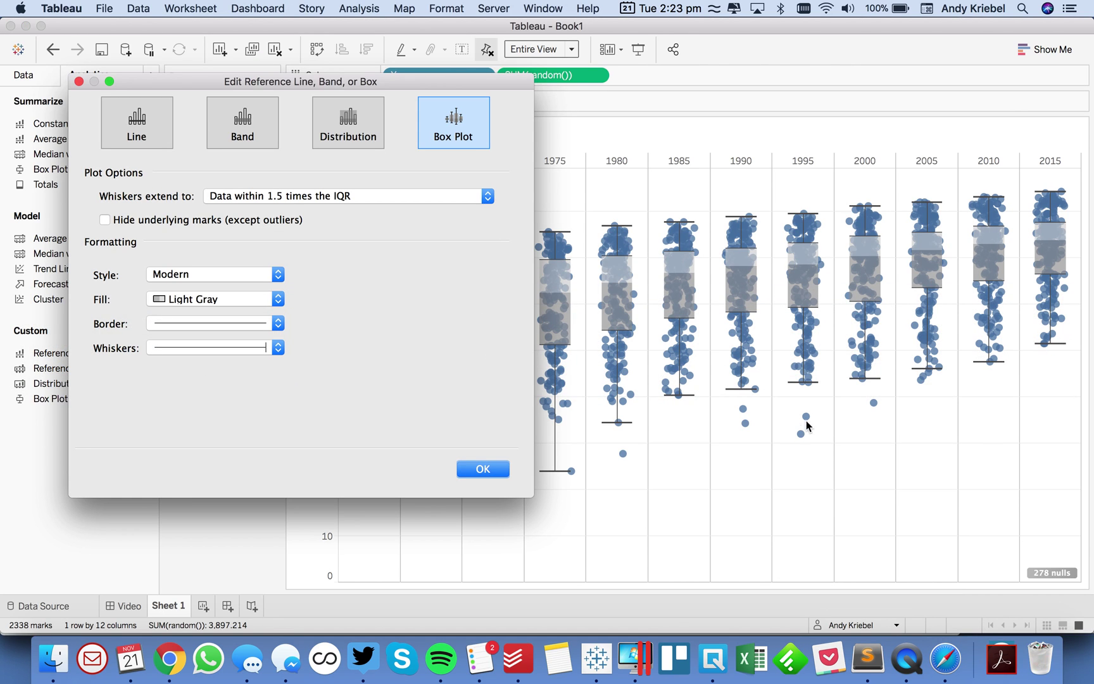
# Try maximum-extent whiskers, then revert to 1.5 times the IQR and apply the box plots
pyautogui.click(286, 197)
pyautogui.click(286, 212)
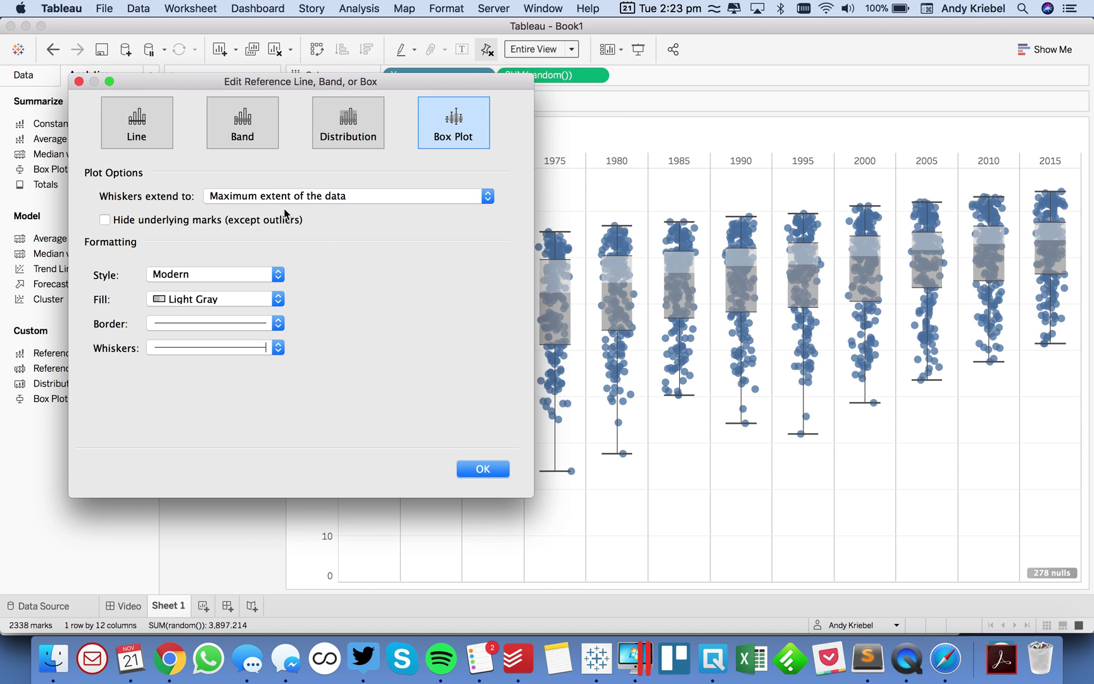
pyautogui.click(281, 197)
pyautogui.click(280, 182)
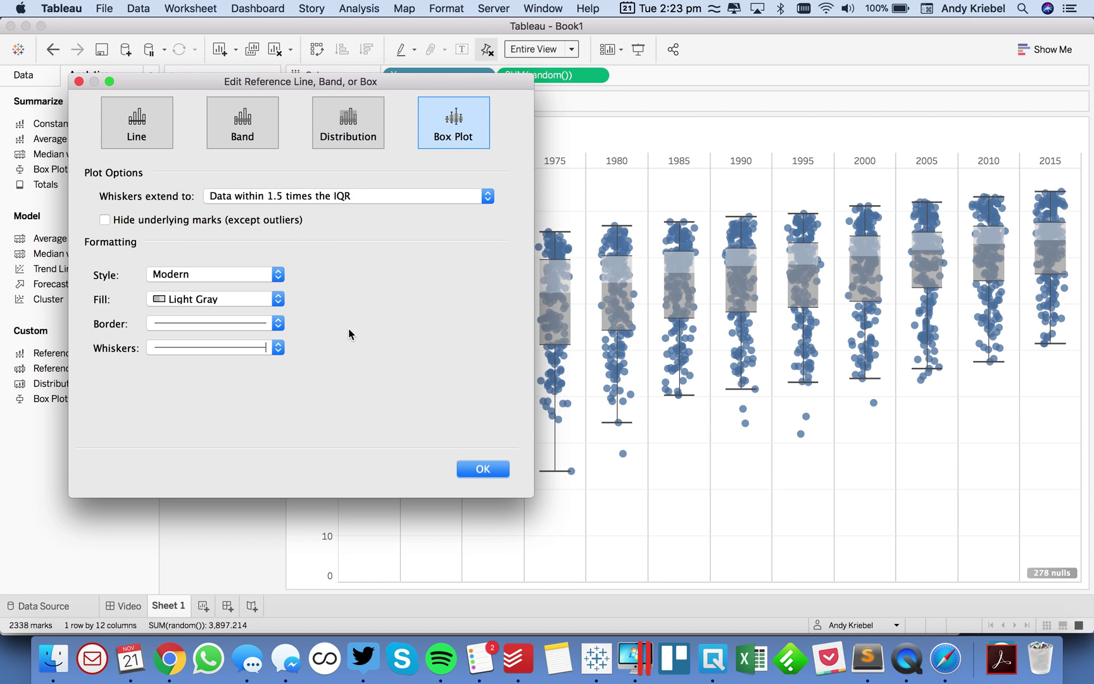
pyautogui.click(490, 469)
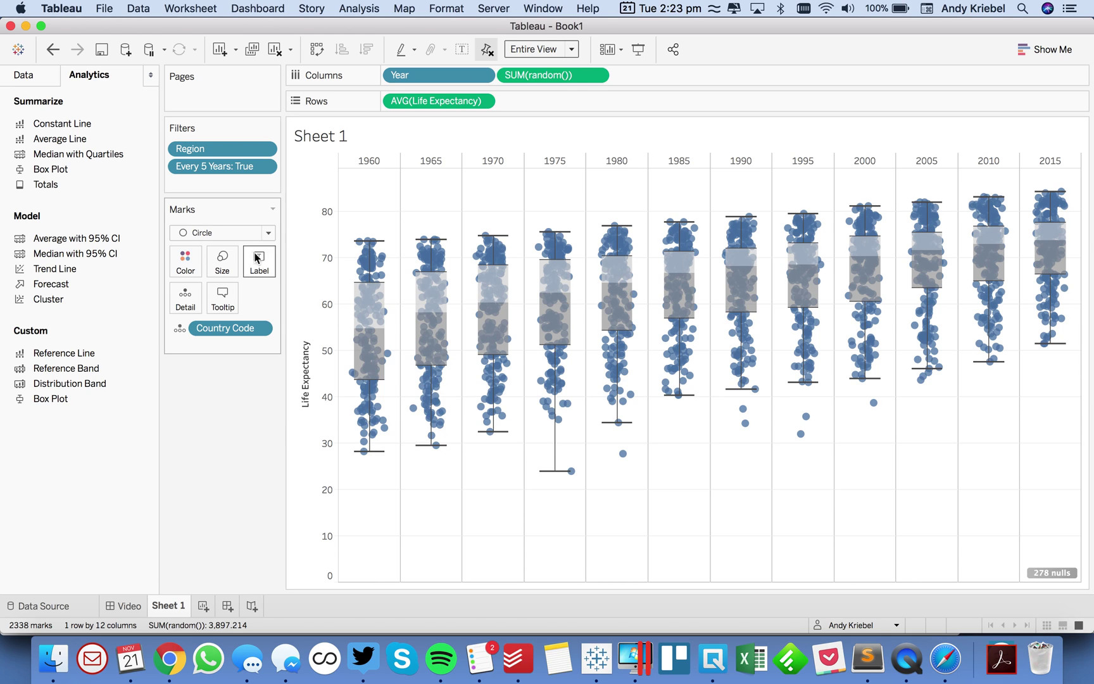
# Lower the dots' colour opacity to 53%
pyautogui.click(185, 263)
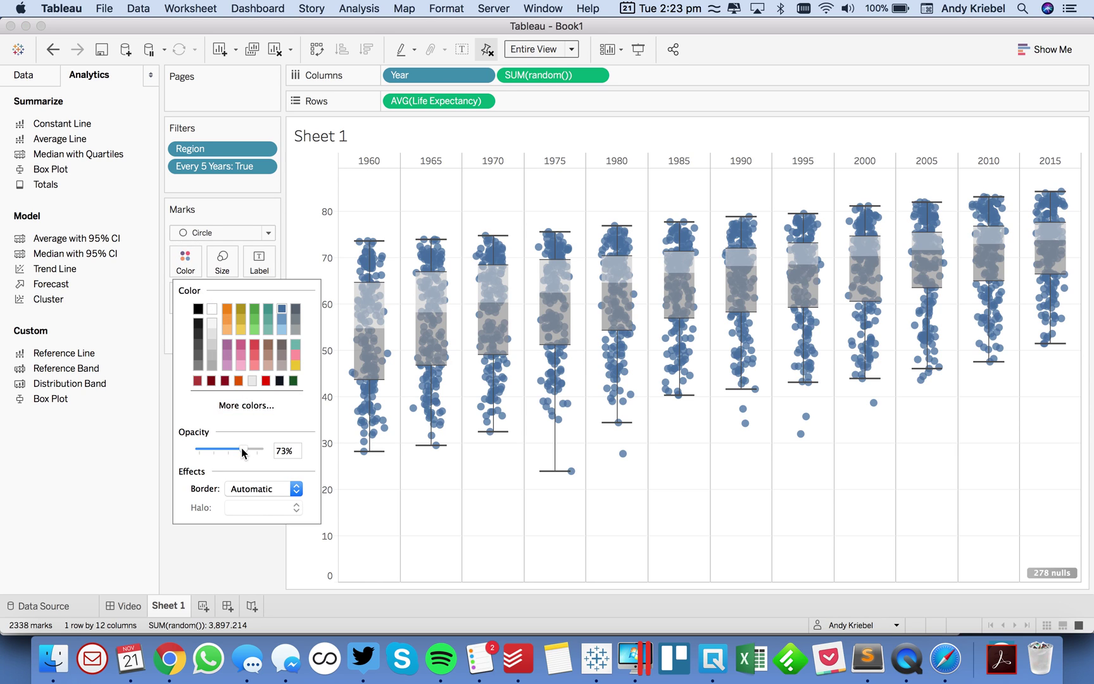
pyautogui.moveTo(243, 449); pyautogui.dragTo(228, 450)
pyautogui.click(367, 526)
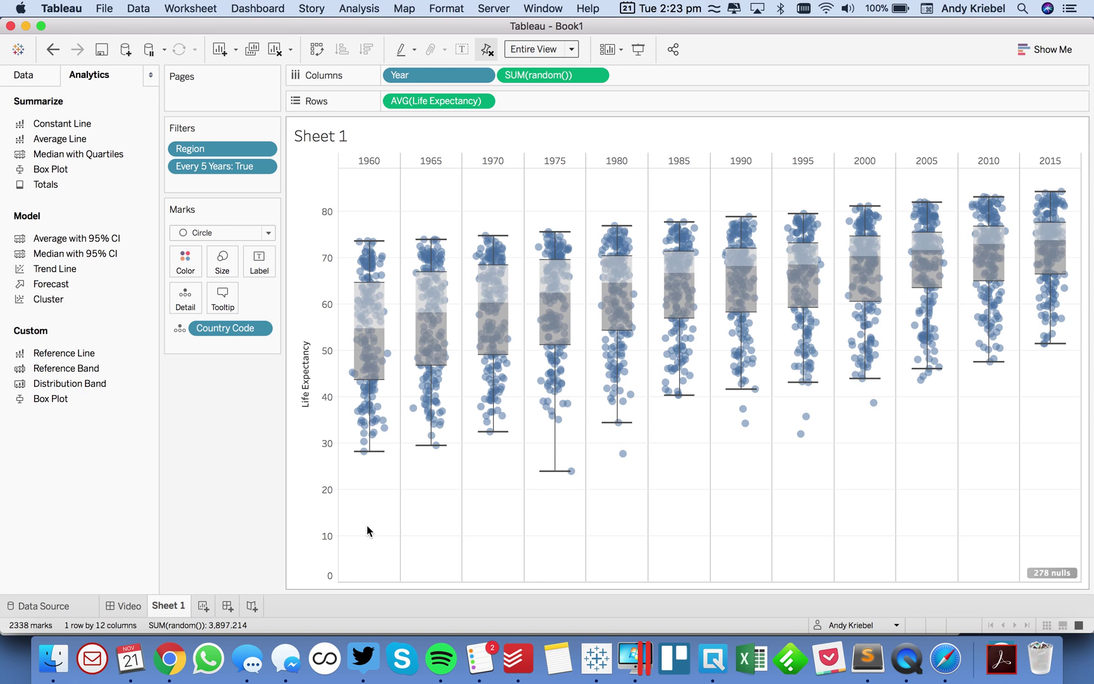
# Uncheck Include zero on the Life Expectancy axis
pyautogui.doubleClick(322, 510)
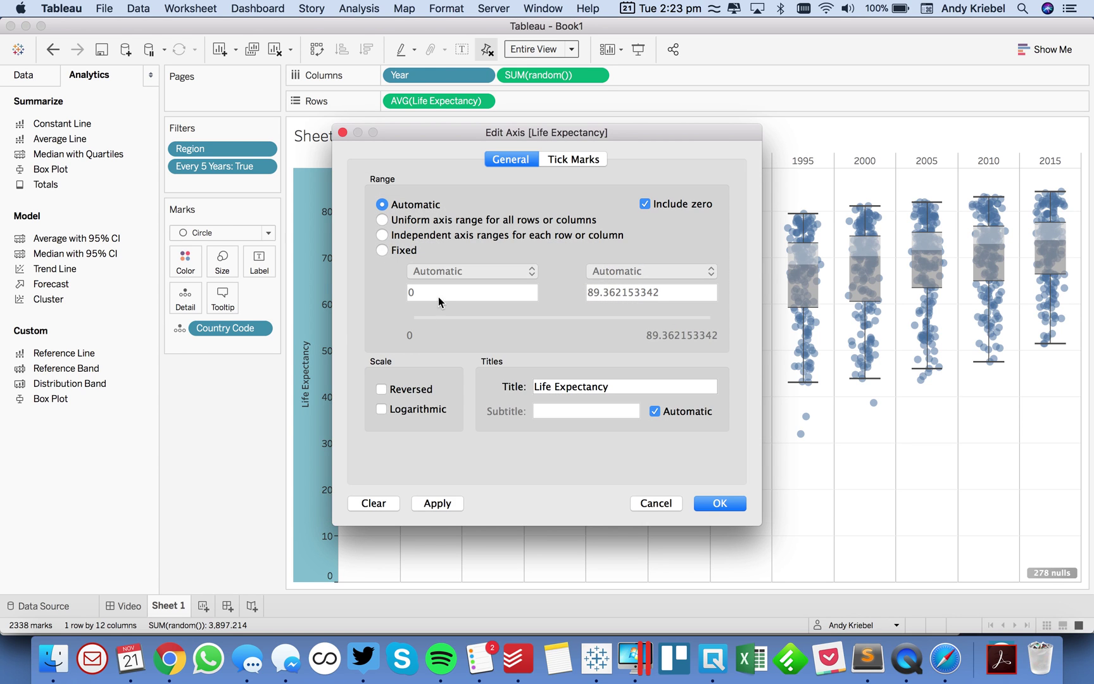
pyautogui.click(663, 213)
pyautogui.click(718, 502)
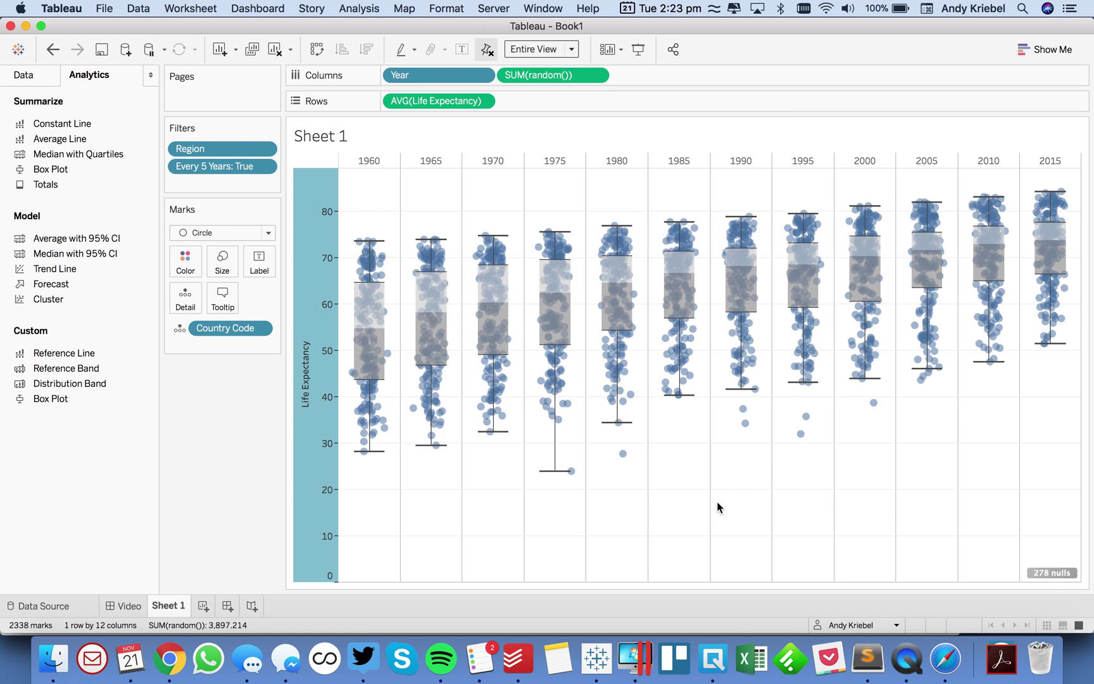
pyautogui.click(454, 196)
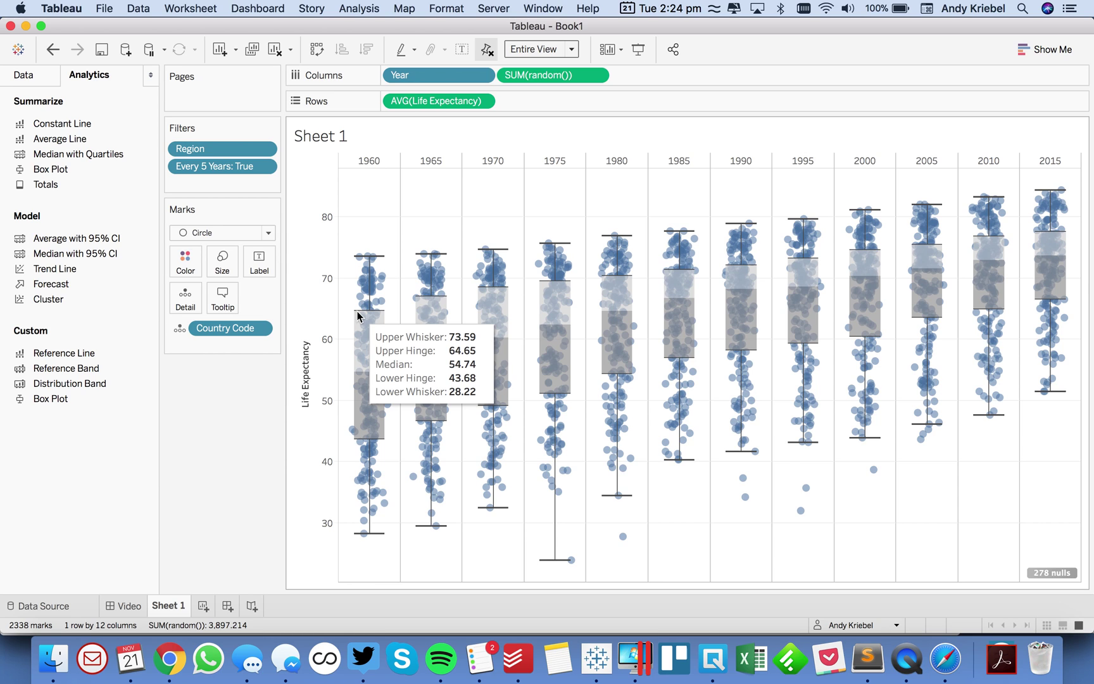
pyautogui.moveTo(1064, 238)
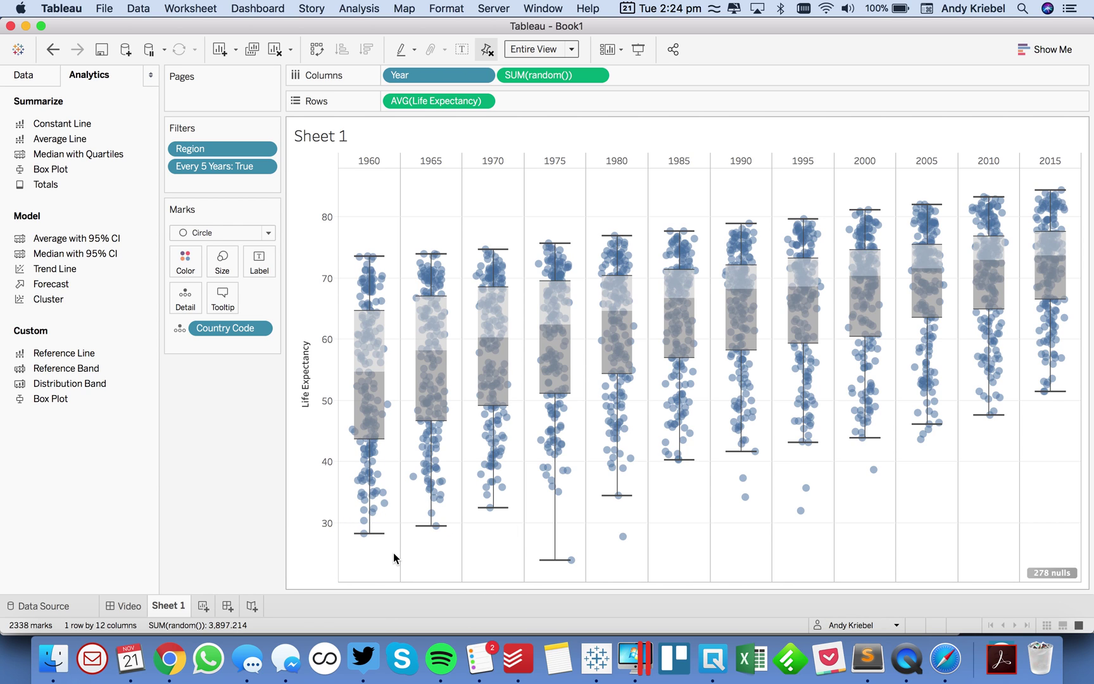
pyautogui.moveTo(381, 536)
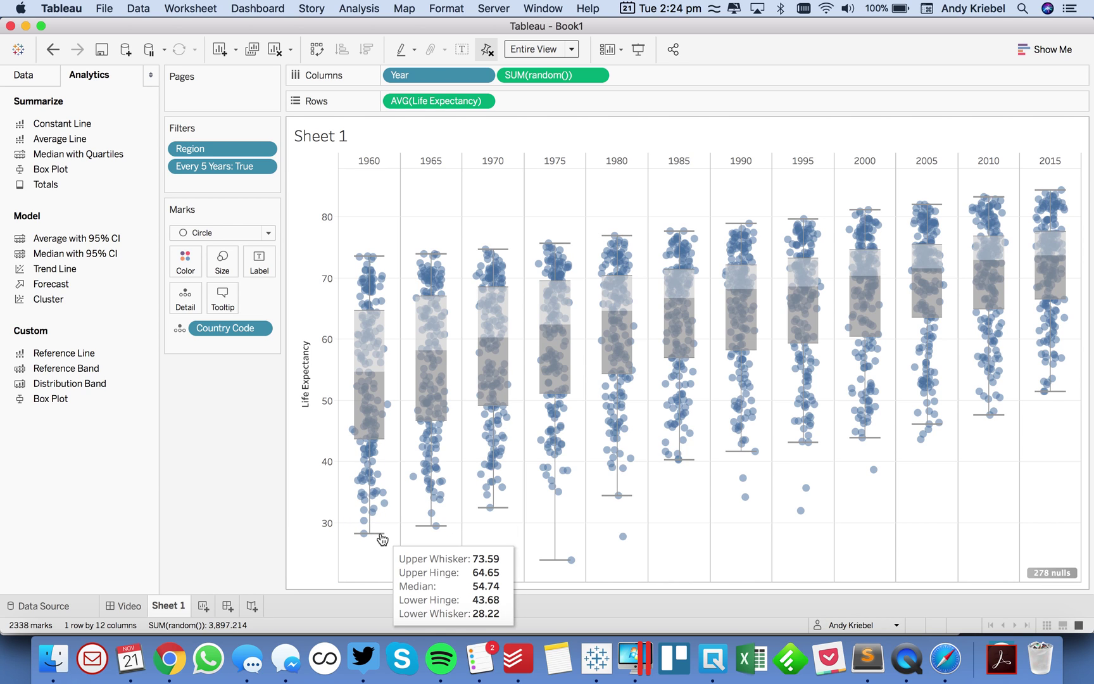
# Edit the 1960 box plot and change its whisker colour to blue
pyautogui.click(382, 537)
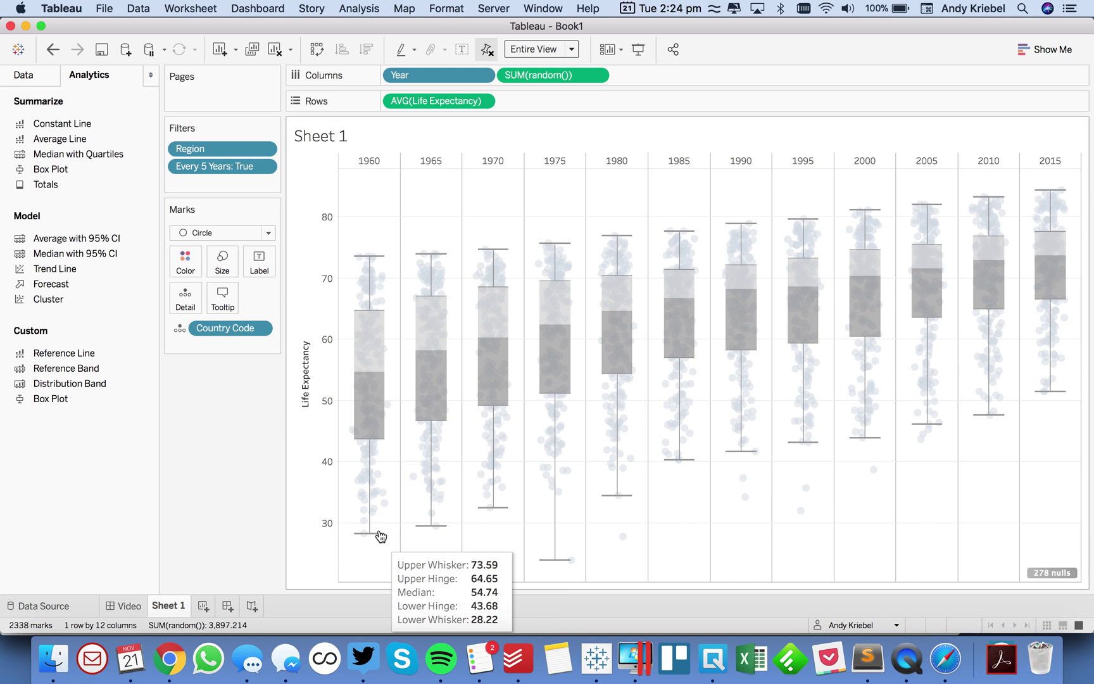
pyautogui.click(404, 541)
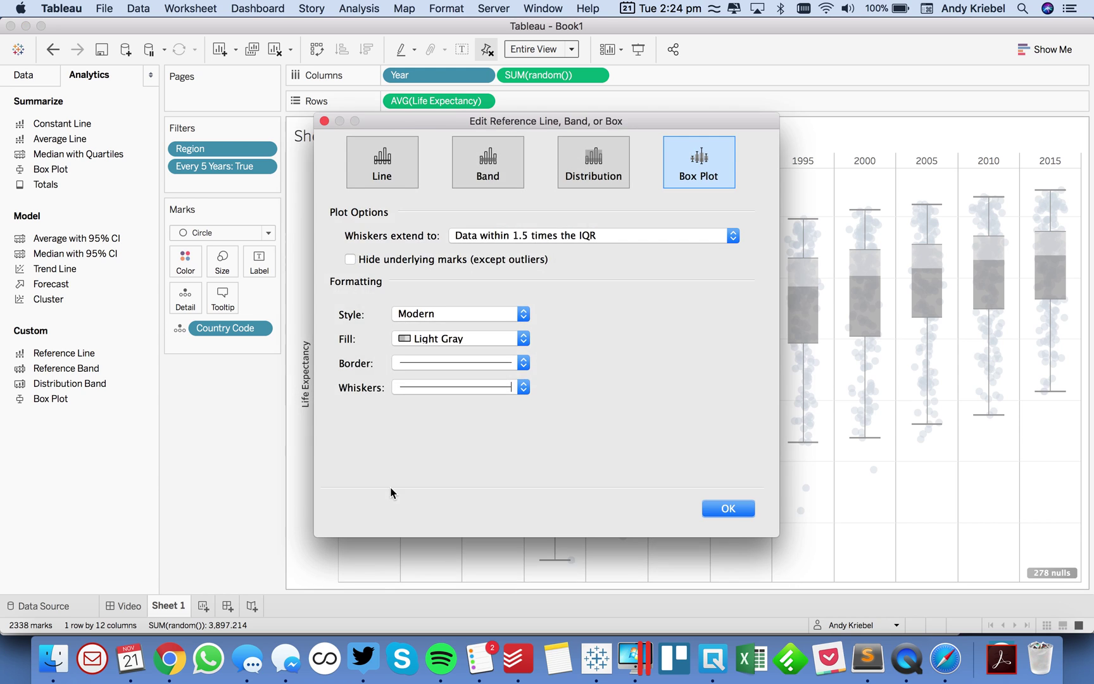
pyautogui.click(423, 386)
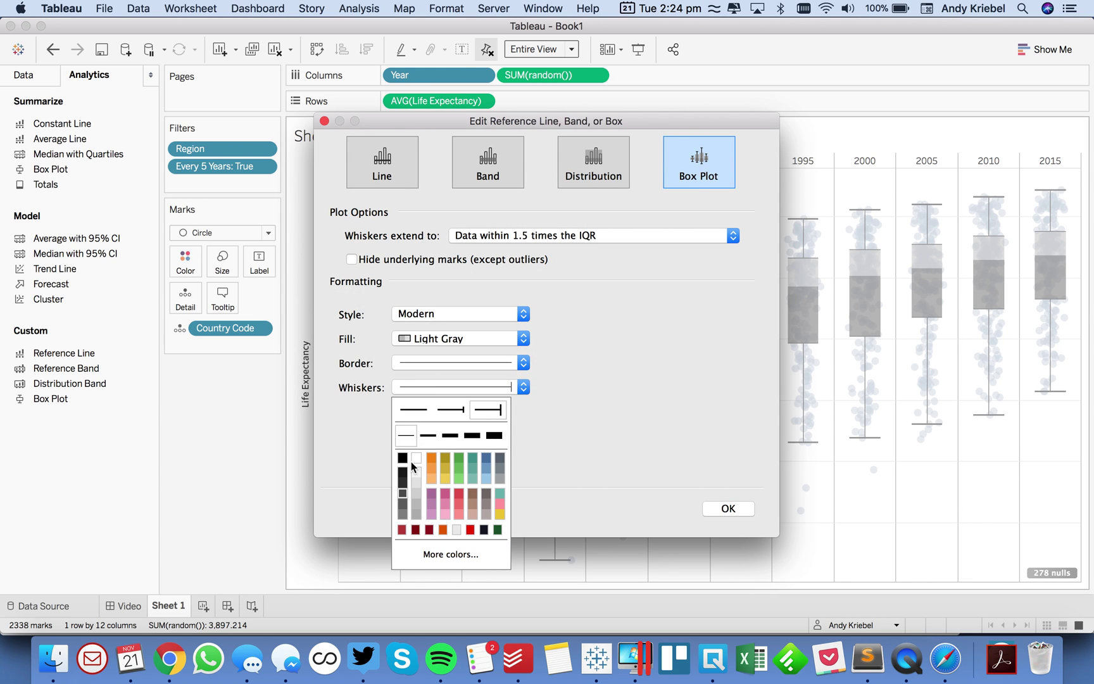
pyautogui.click(486, 458)
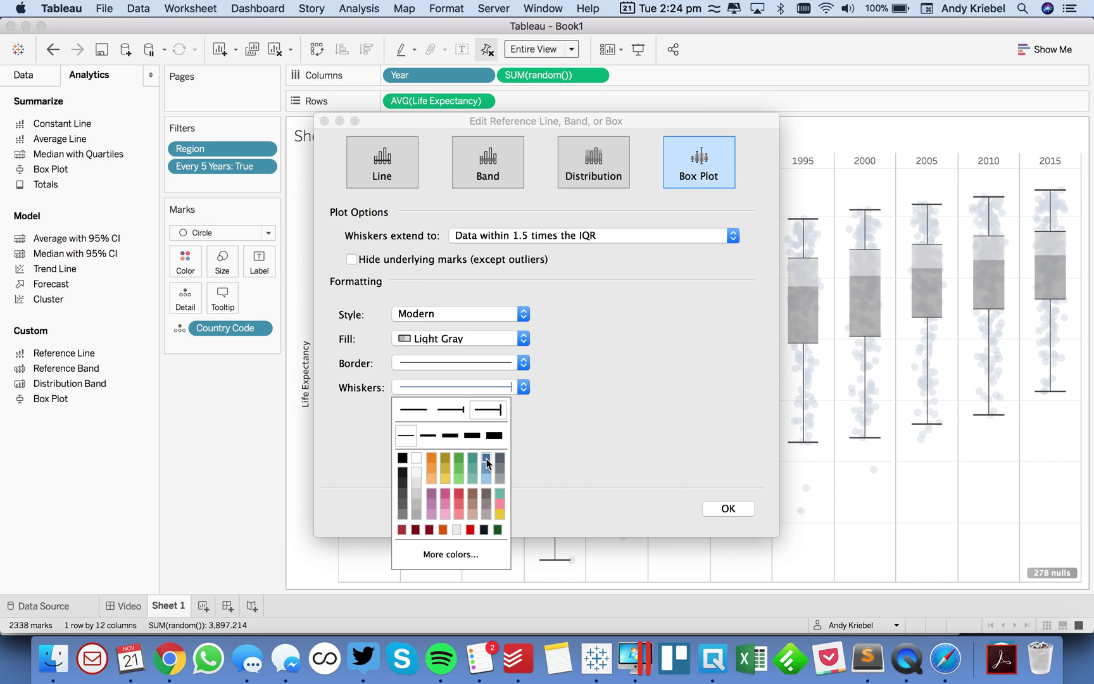
pyautogui.click(689, 443)
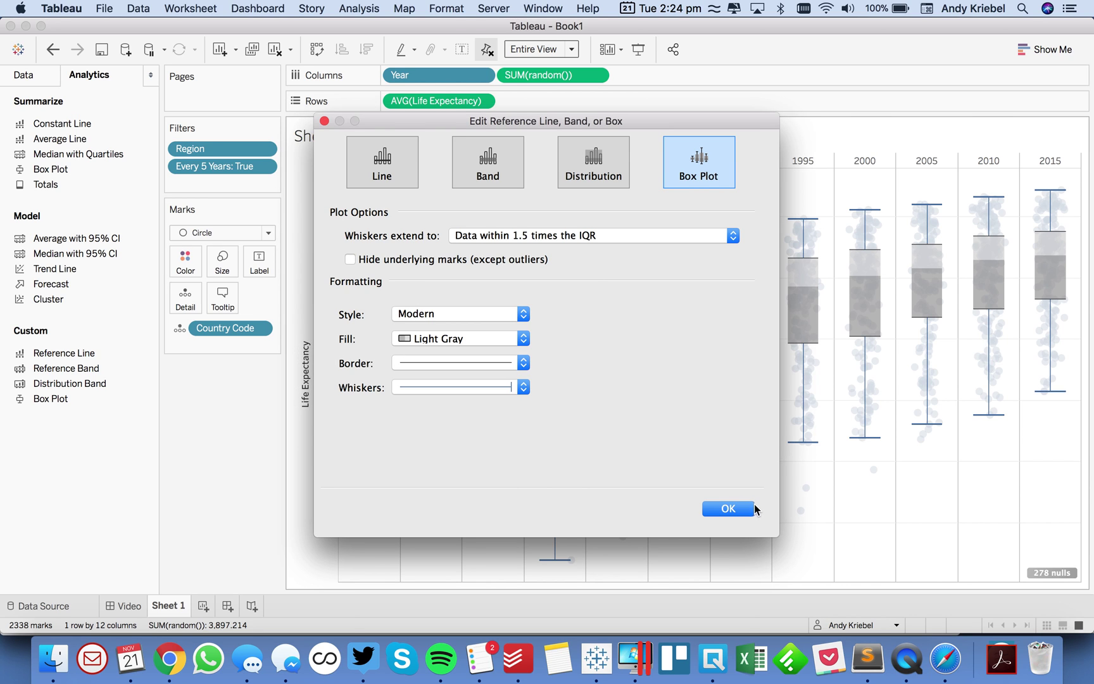
pyautogui.click(752, 510)
pyautogui.click(818, 539)
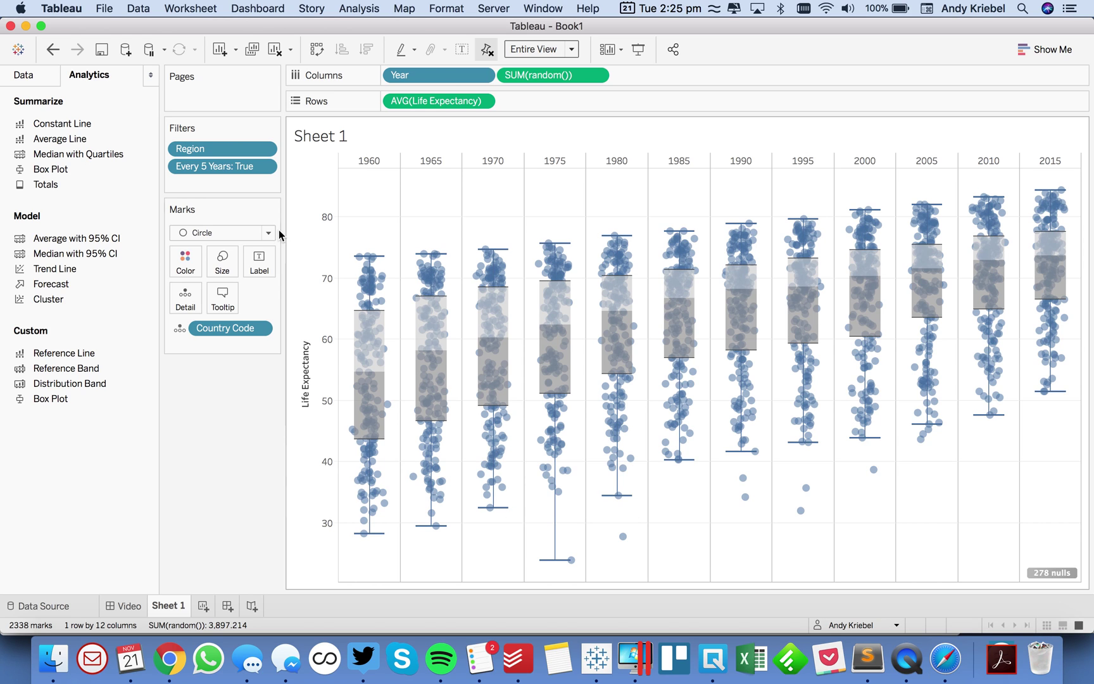
# Swap the box plots for Median with Quartiles reference lines and open the 1965 median line's editor
pyautogui.moveTo(380, 539)
pyautogui.moveTo(380, 539); pyautogui.dragTo(187, 508)
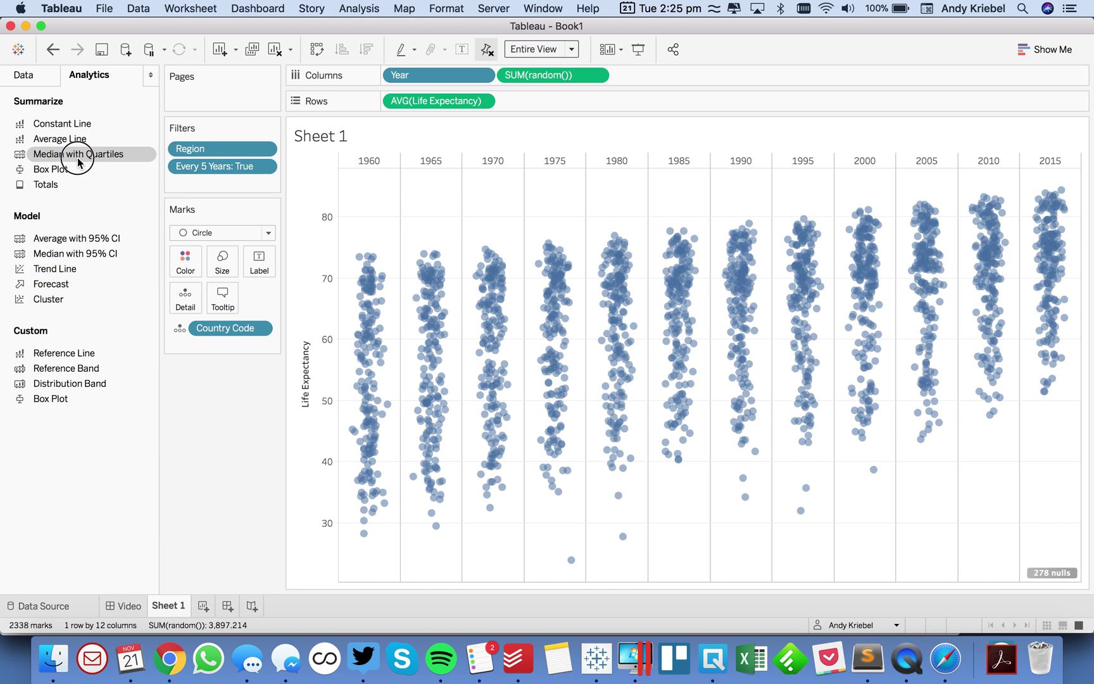
pyautogui.moveTo(78, 161); pyautogui.dragTo(491, 251)
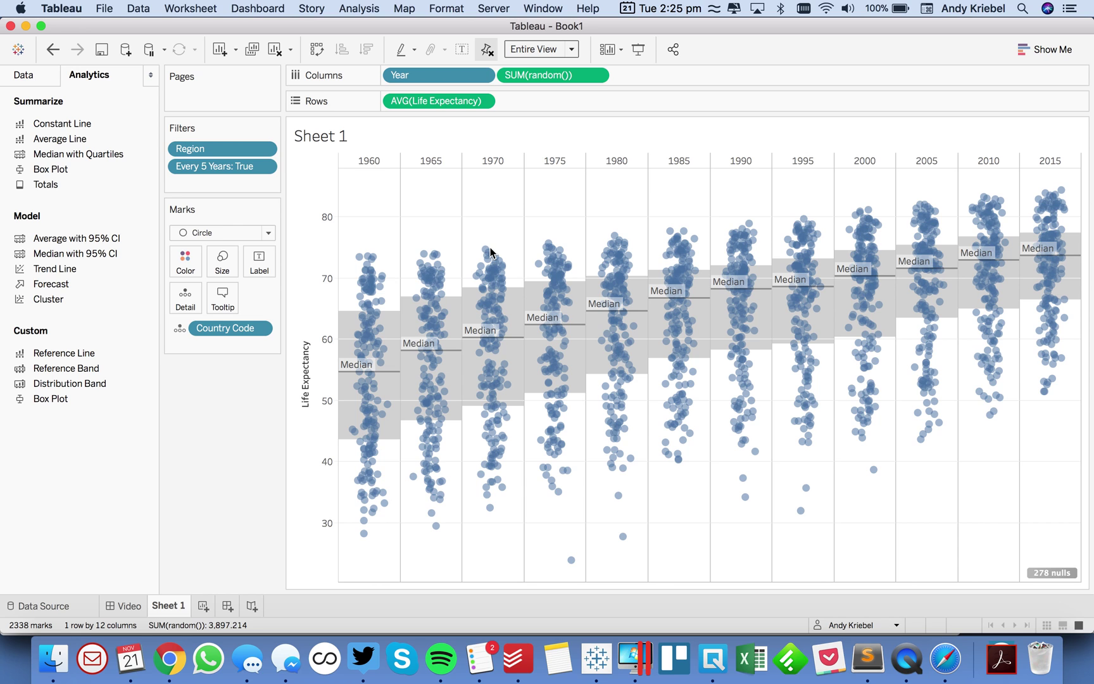
pyautogui.click(450, 348)
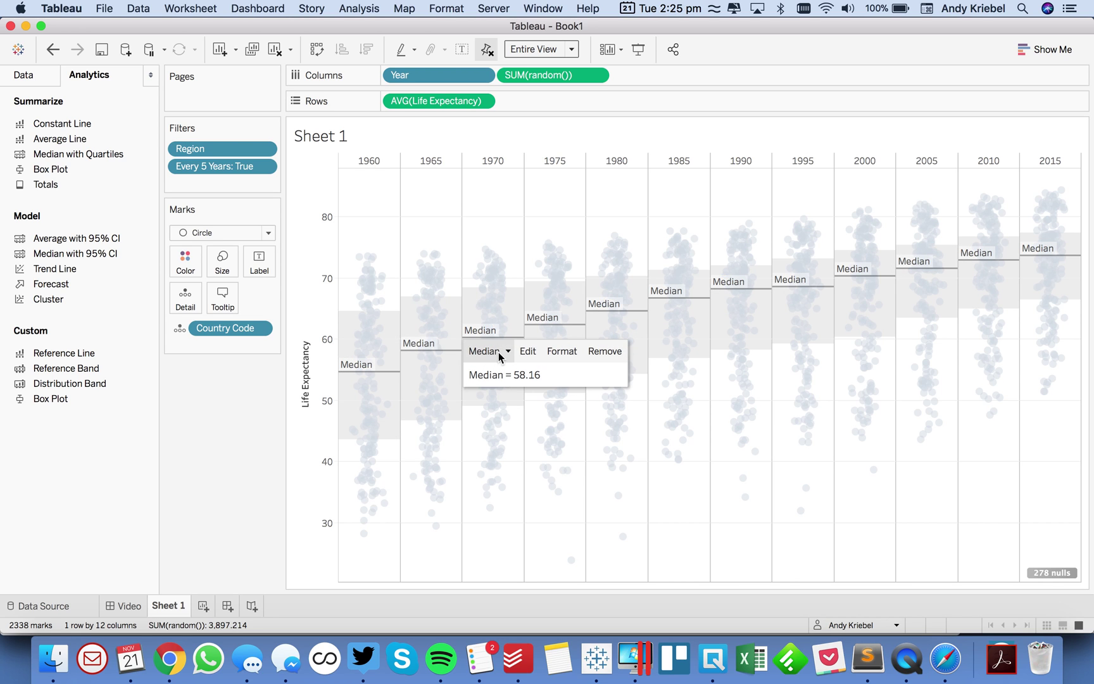
pyautogui.click(526, 352)
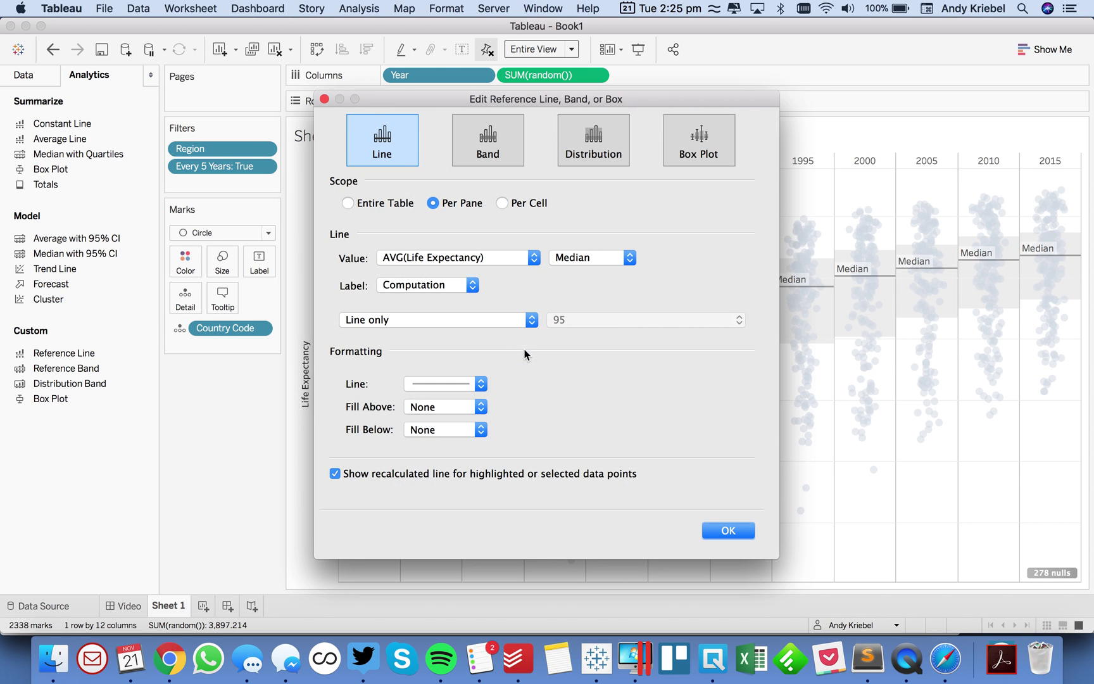
# Turn the reference line into a Distribution band computed as Quartiles
pyautogui.click(594, 139)
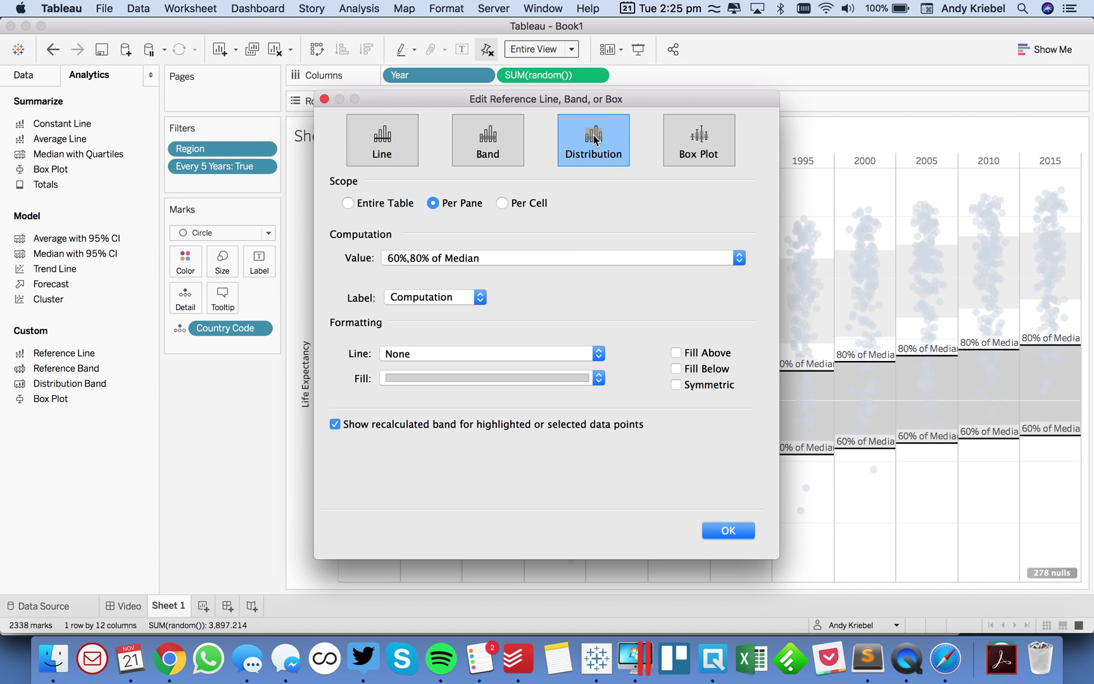
pyautogui.click(508, 260)
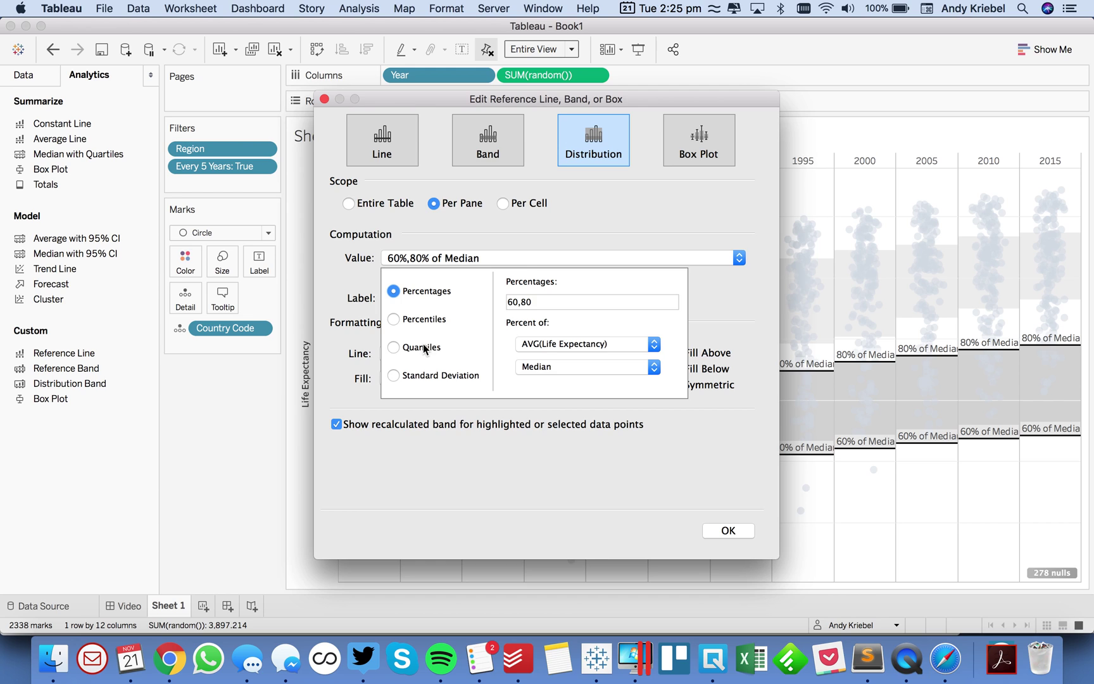
pyautogui.click(422, 347)
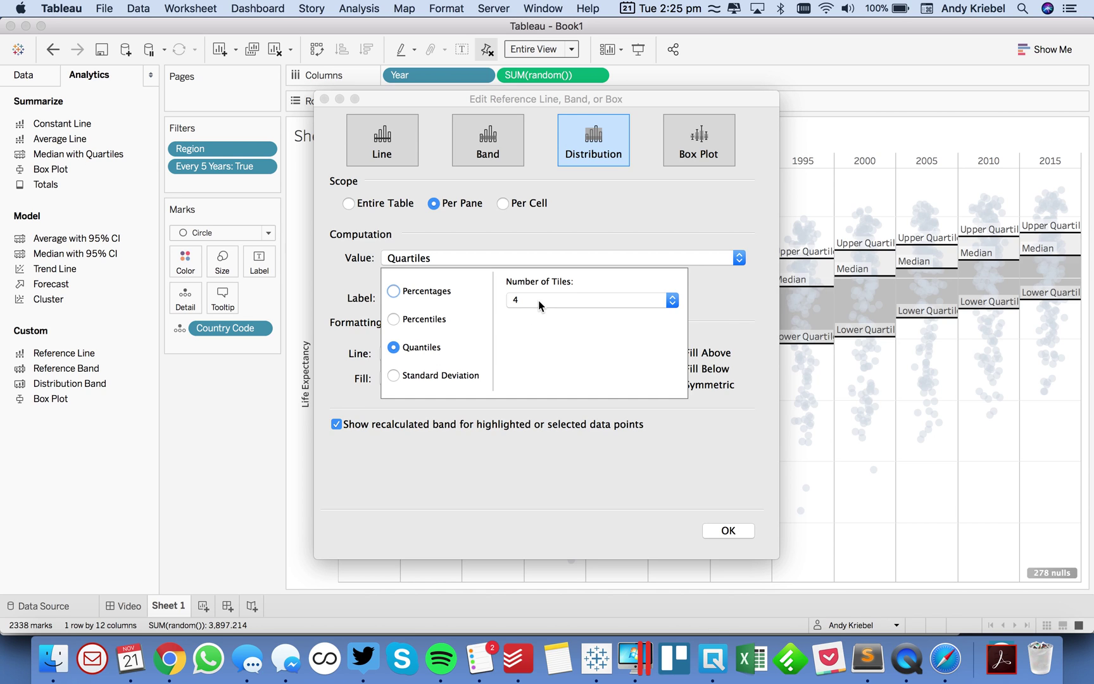
pyautogui.click(573, 231)
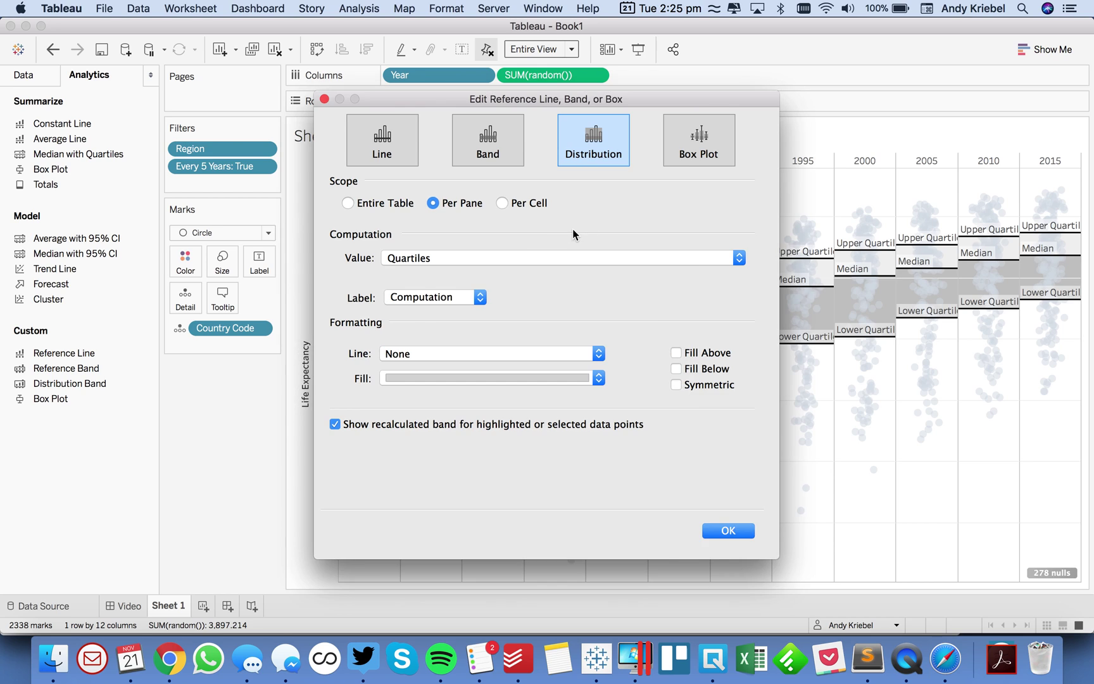
# Set band labels to None, boundary lines solid, and turn off Show recalculated band
pyautogui.click(411, 301)
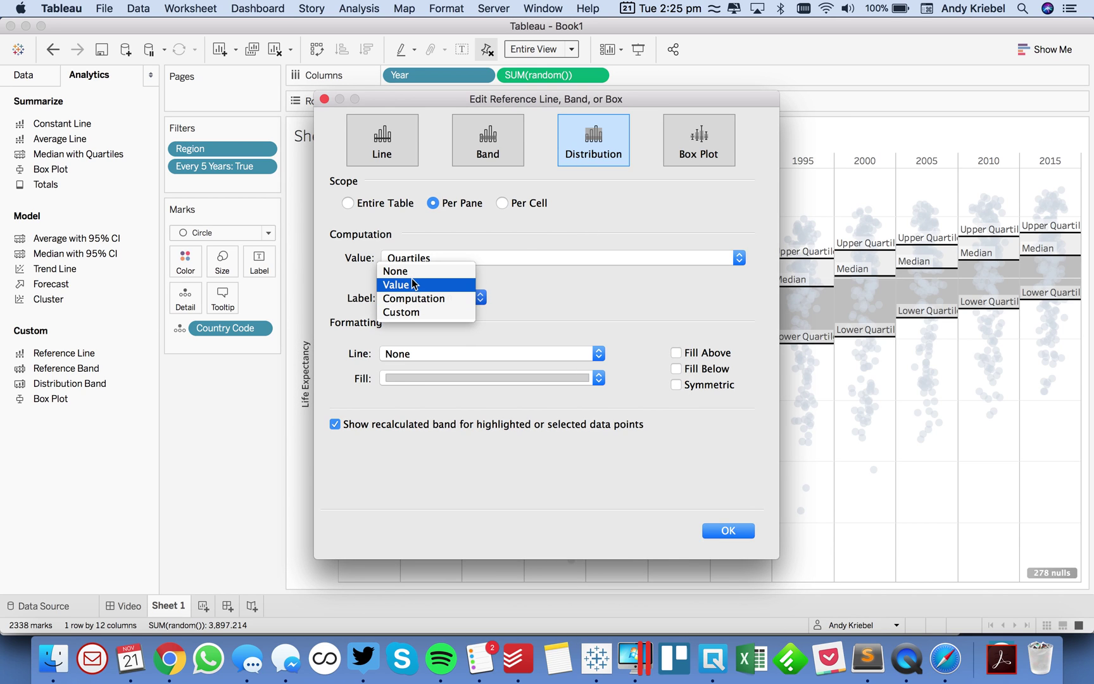
pyautogui.click(415, 275)
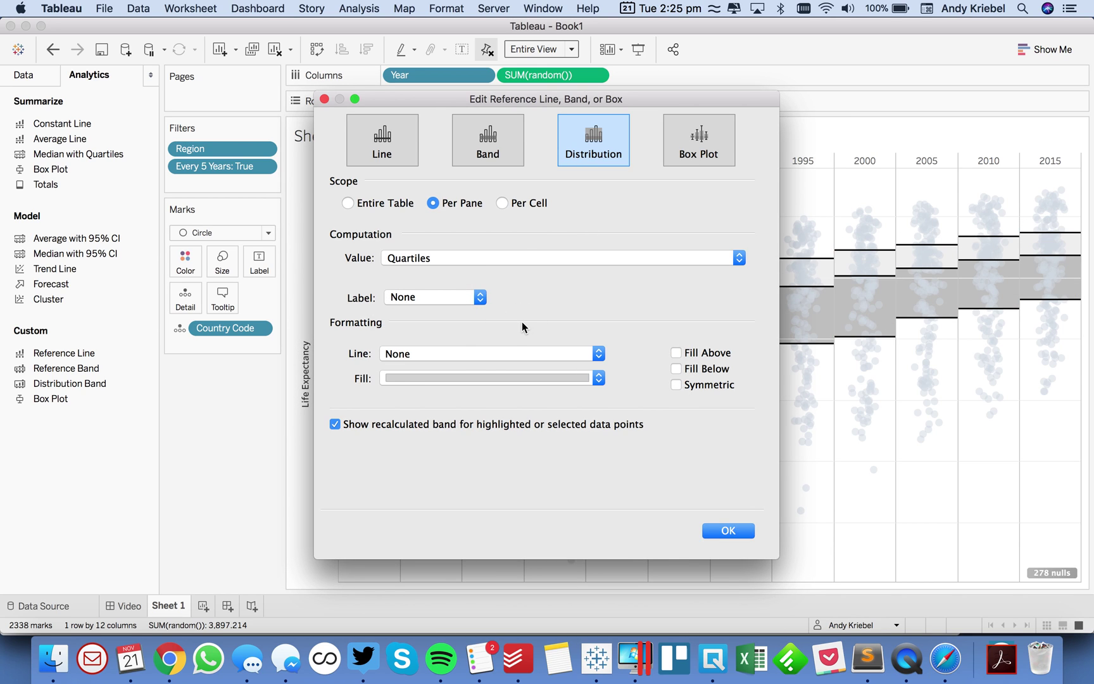
pyautogui.click(472, 355)
pyautogui.click(450, 391)
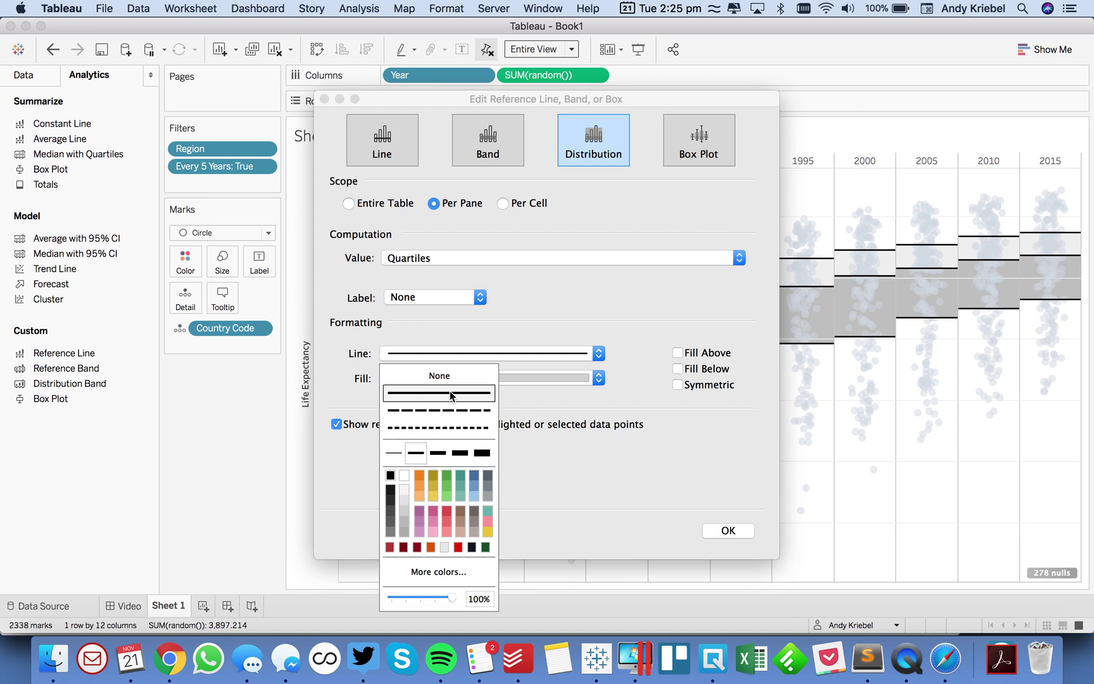
pyautogui.click(343, 374)
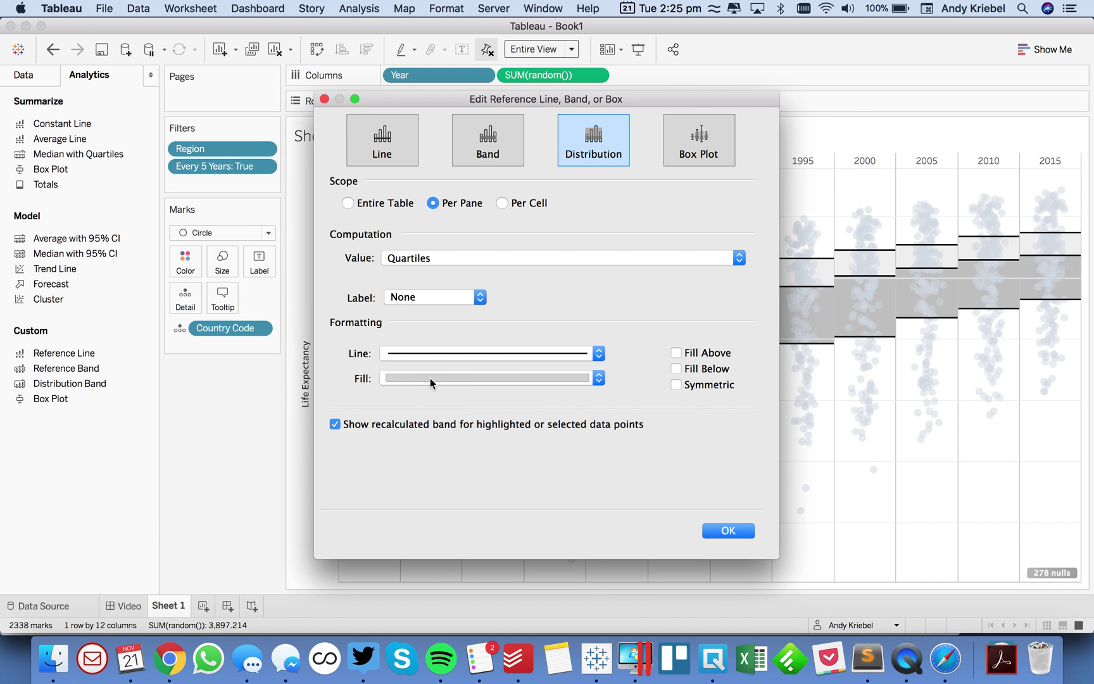
pyautogui.click(440, 425)
pyautogui.click(728, 531)
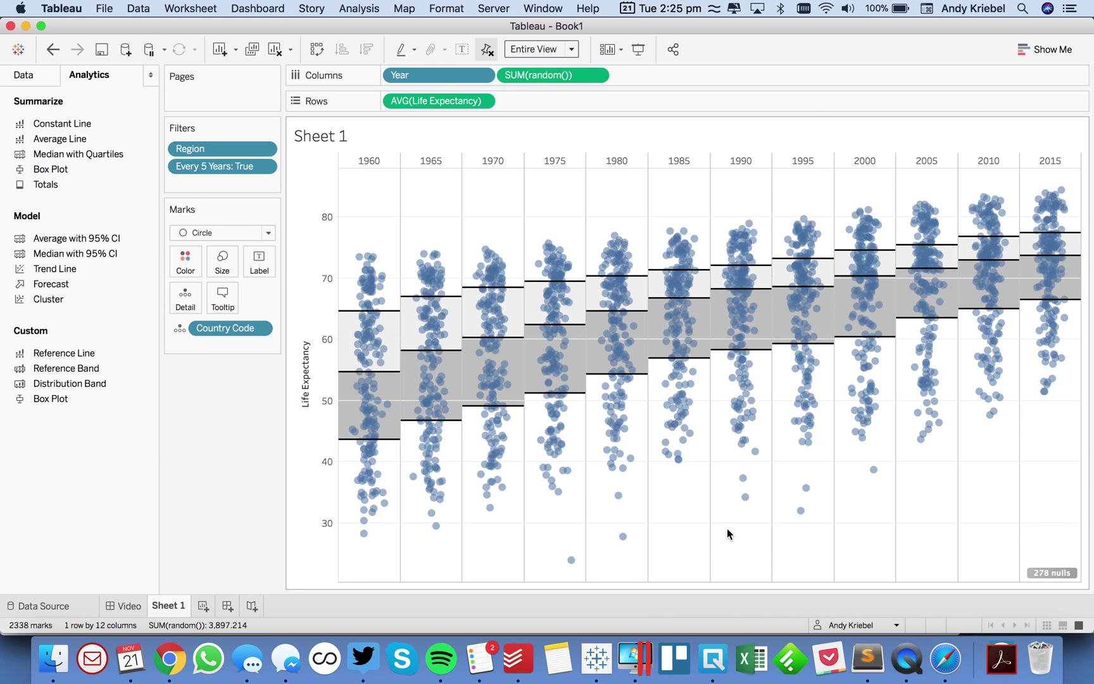
# Set the quartile band boundary lines to light grey at the thinnest weight
pyautogui.click(406, 297)
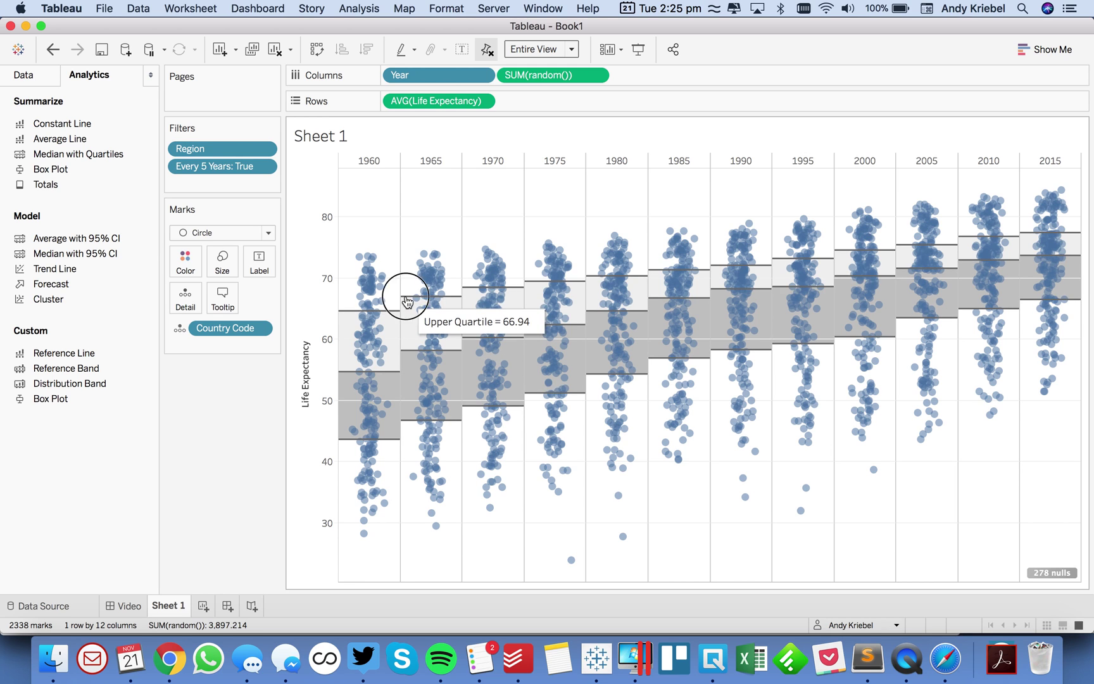
pyautogui.click(434, 299)
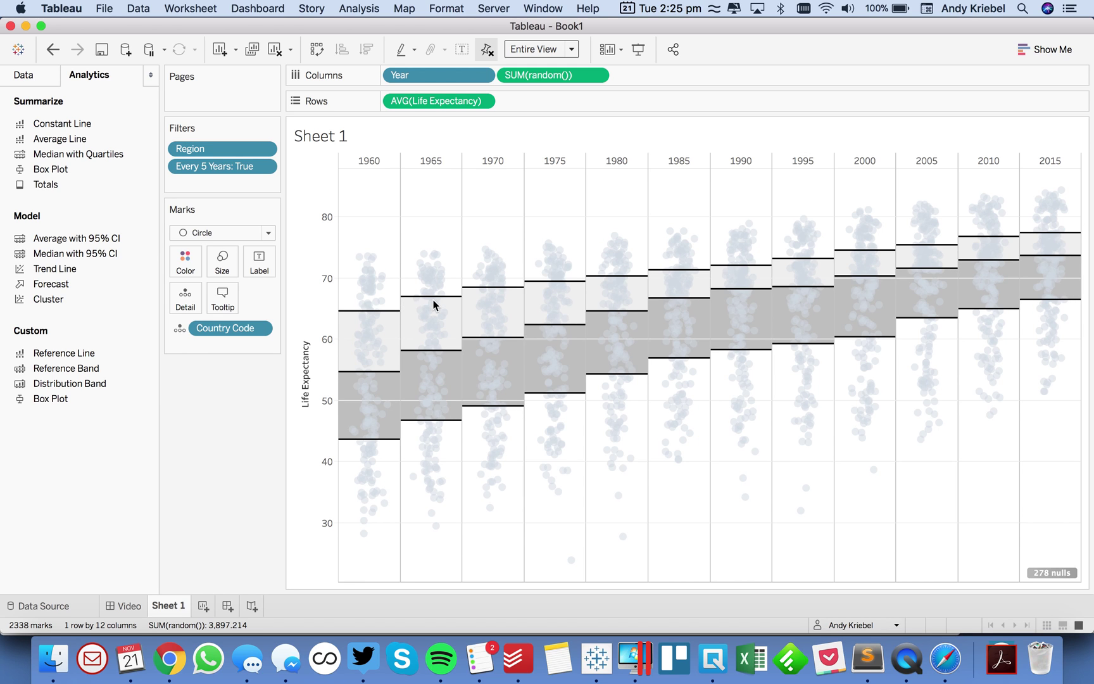
pyautogui.click(420, 354)
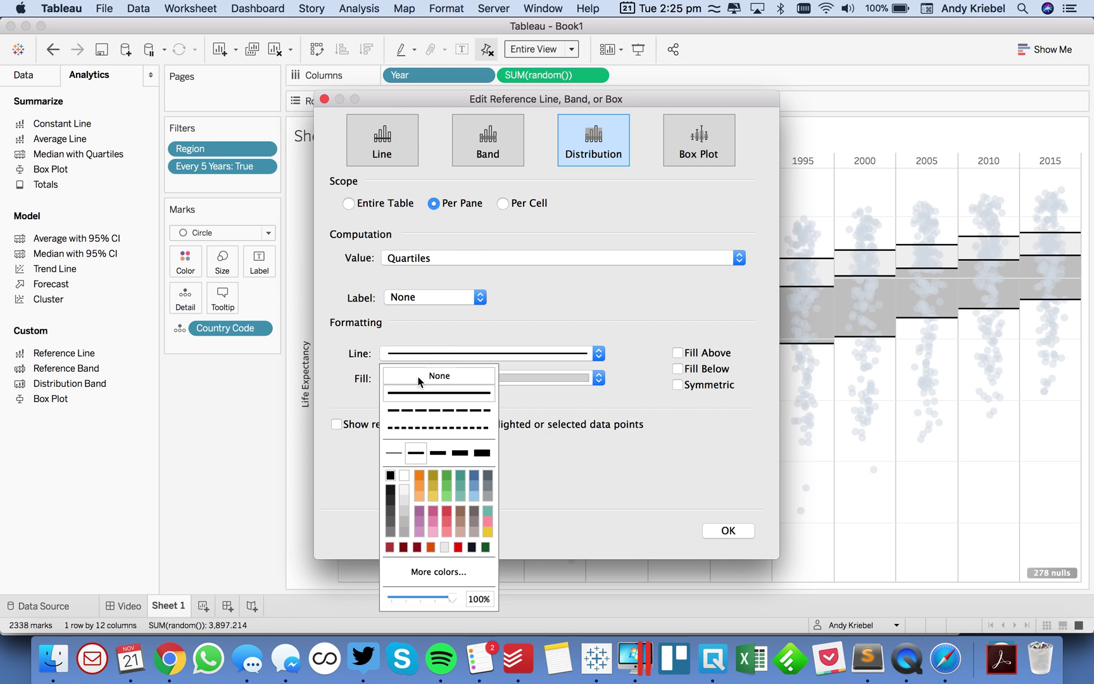
pyautogui.click(390, 520)
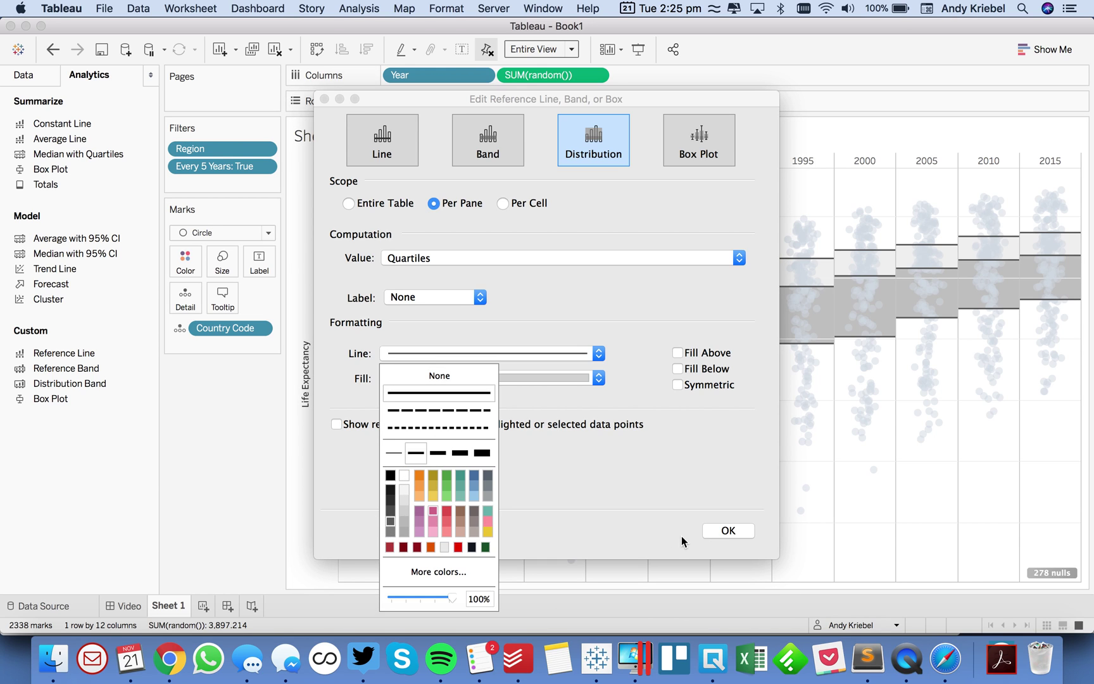
pyautogui.click(391, 487)
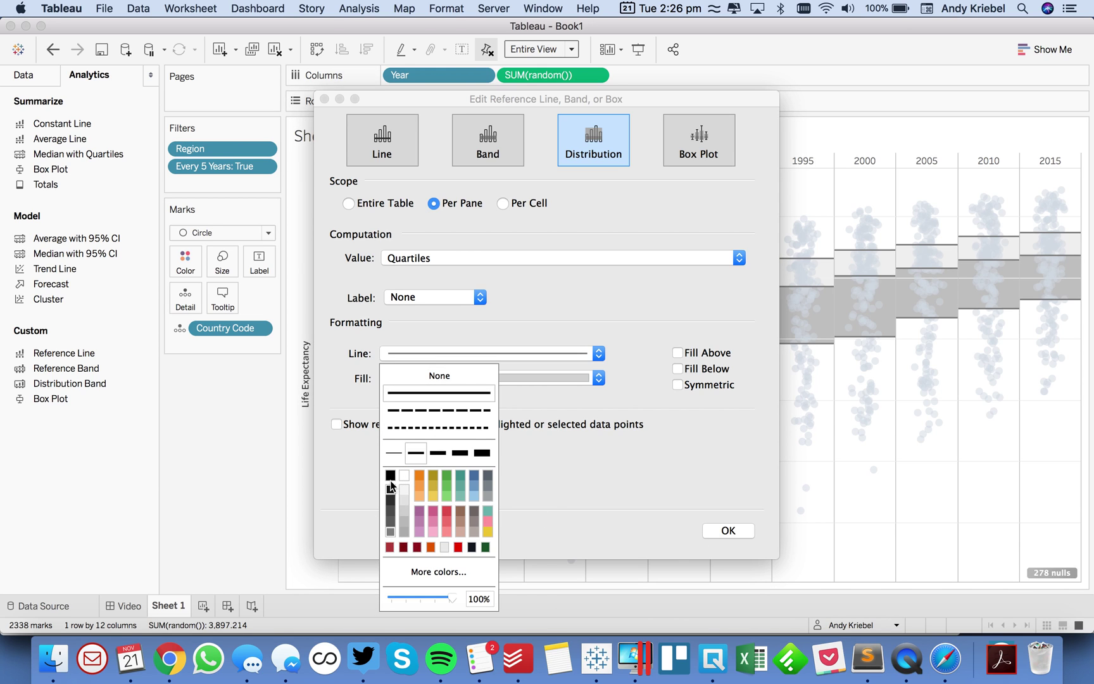
pyautogui.click(393, 452)
pyautogui.click(728, 530)
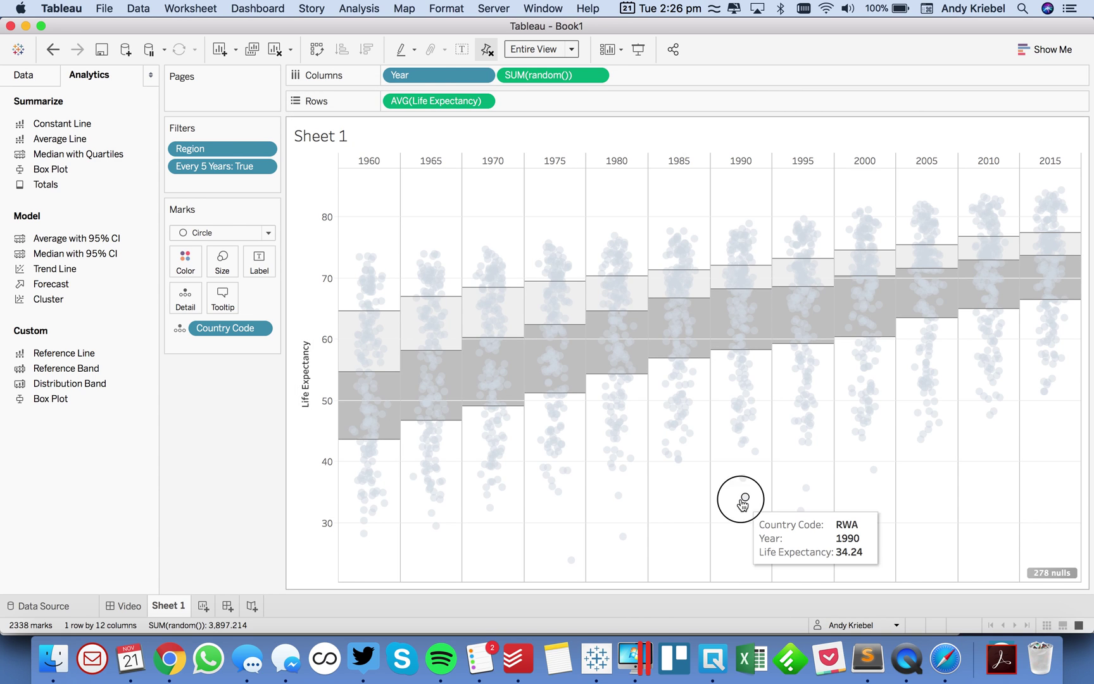
pyautogui.click(718, 478)
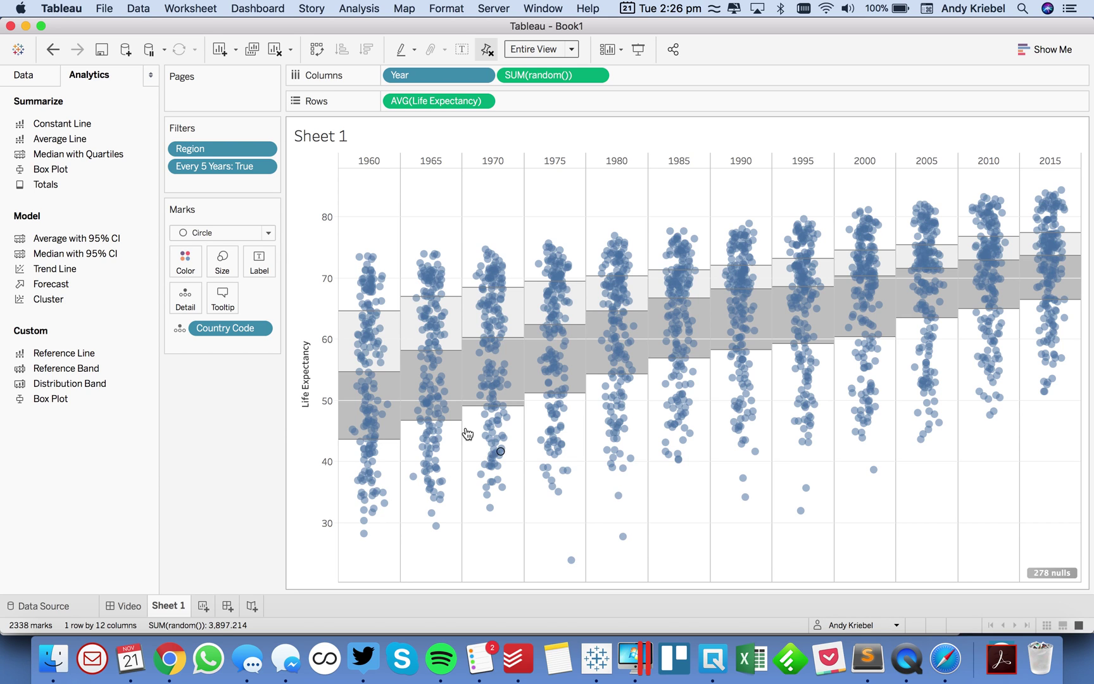
# Duplicate Sheet 1 as Sheet 2 and remove the quartile bands from the copy
pyautogui.moveTo(394, 407)
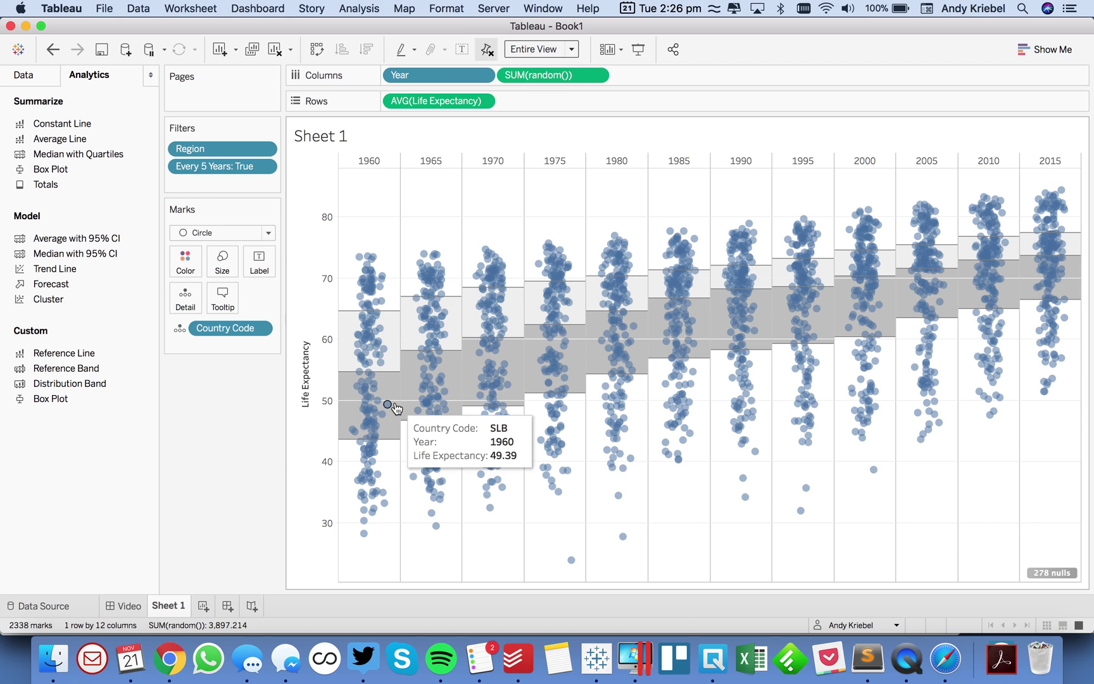
pyautogui.moveTo(400, 370)
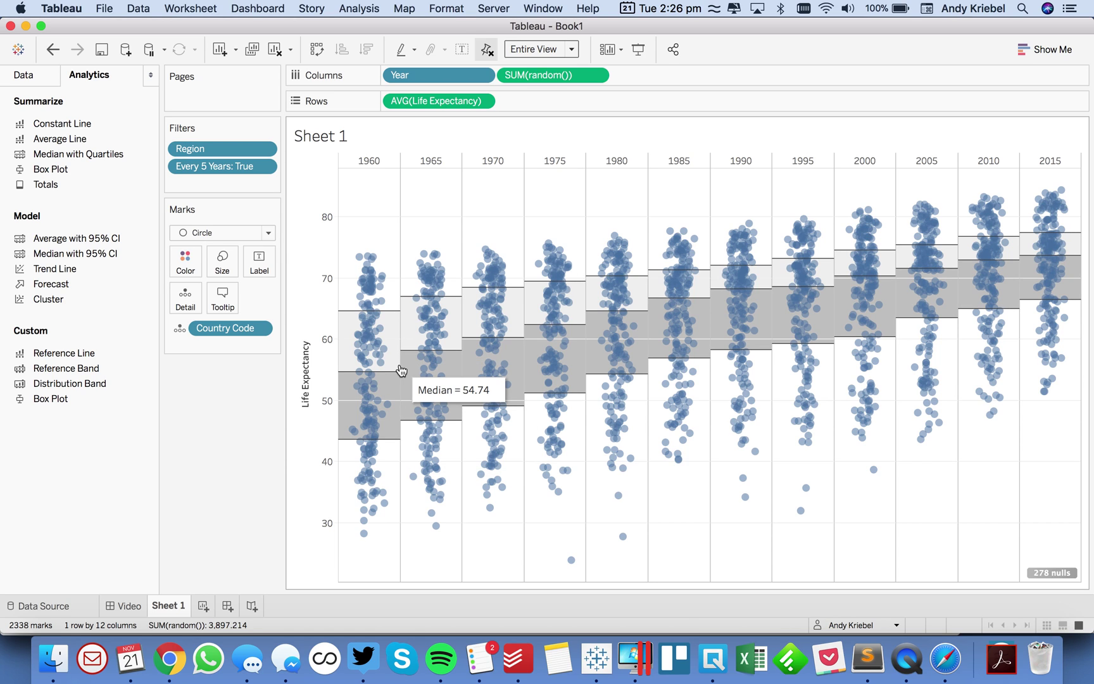
pyautogui.rightClick(169, 608)
pyautogui.click(207, 500)
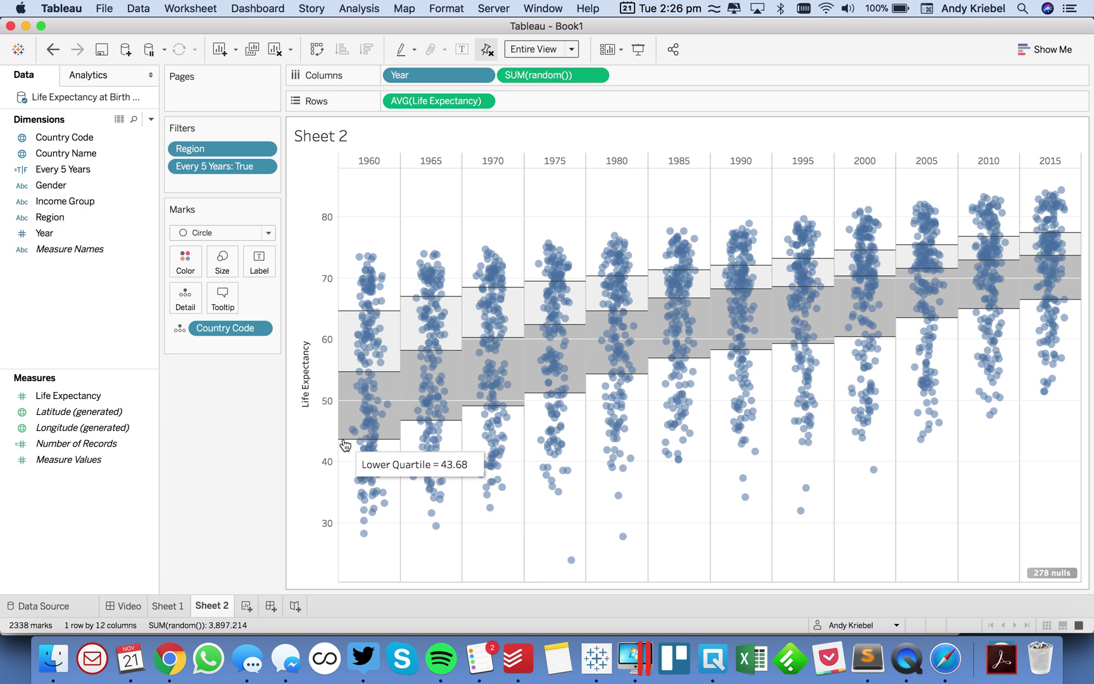
pyautogui.moveTo(342, 440)
pyautogui.mouseDown()
pyautogui.moveTo(273, 462)
pyautogui.moveTo(115, 252)
pyautogui.mouseUp()
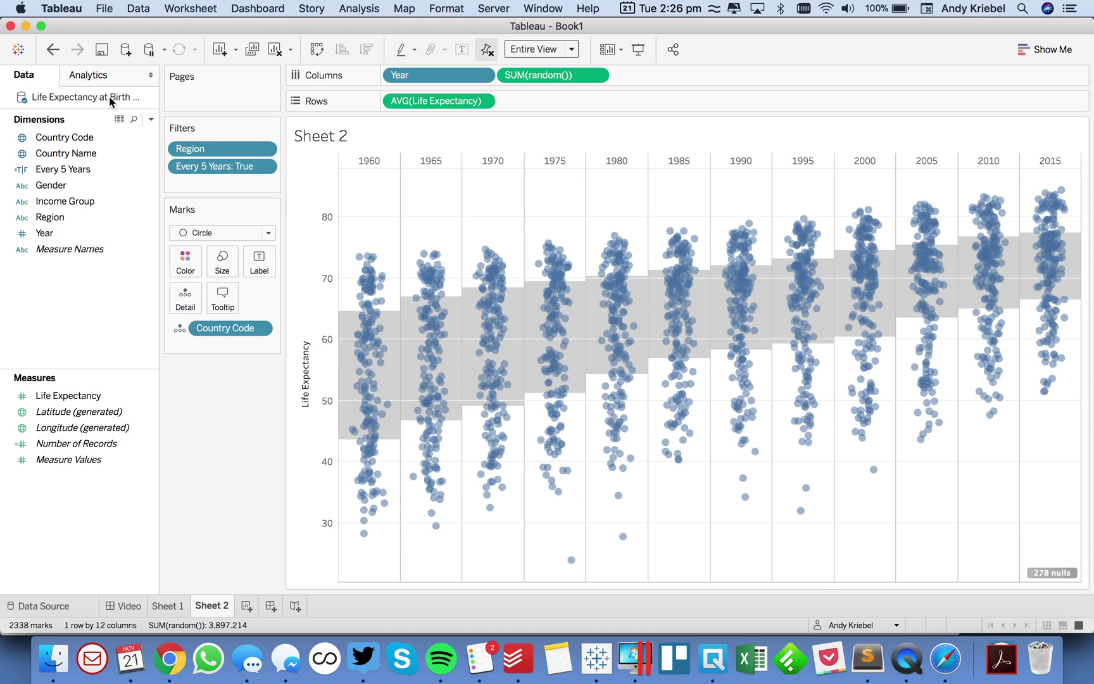
pyautogui.moveTo(322, 325); pyautogui.dragTo(169, 476)
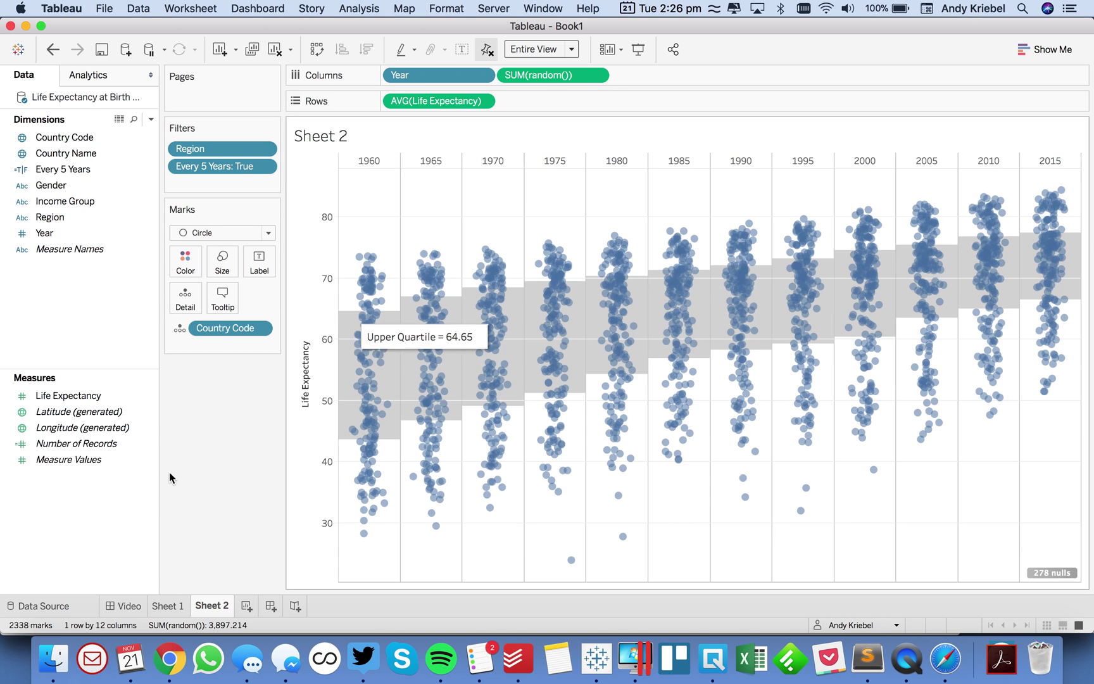
# Add a Box Plot to every year column on Sheet 2, then return to Sheet 1
pyautogui.click(88, 74)
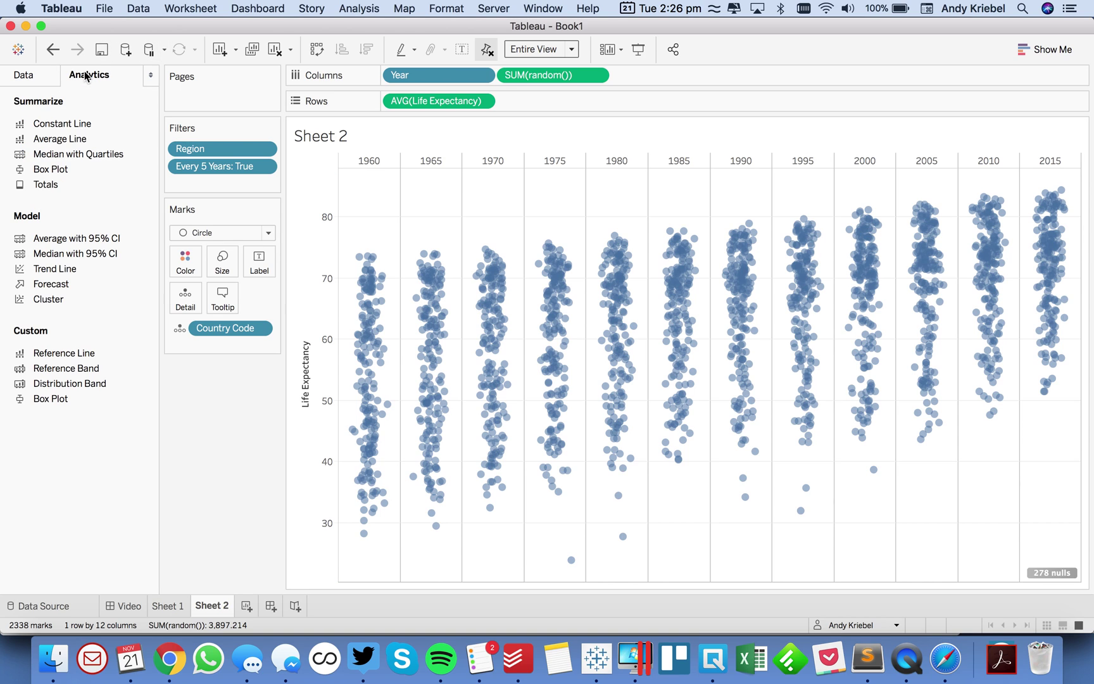
pyautogui.moveTo(64, 398); pyautogui.dragTo(424, 249)
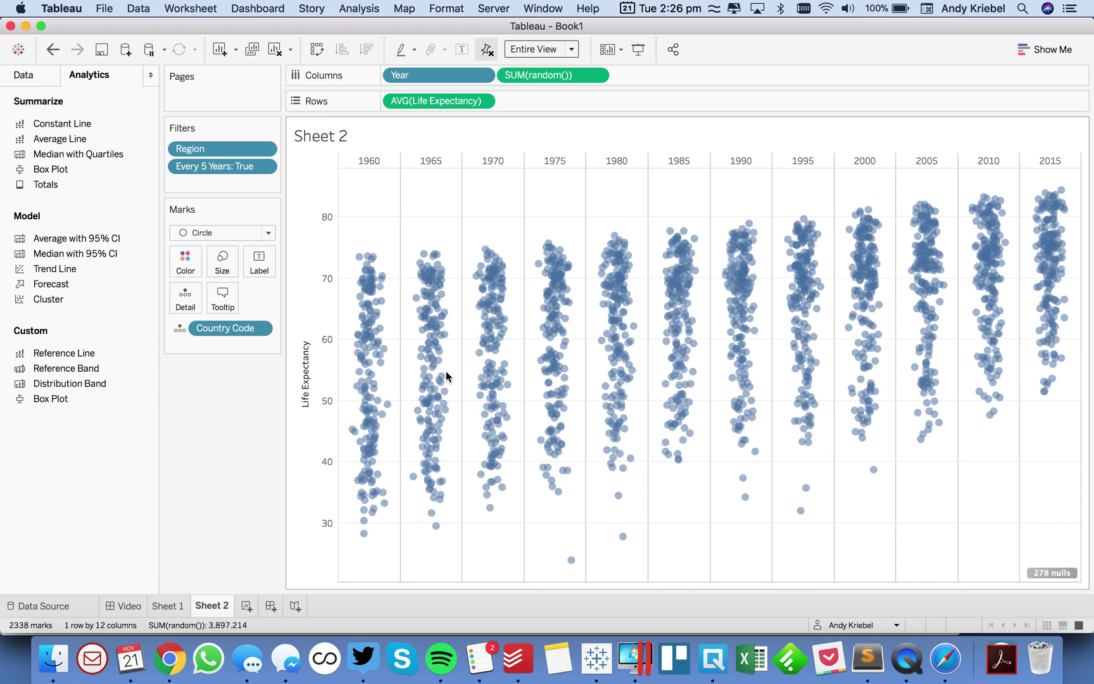
pyautogui.click(732, 512)
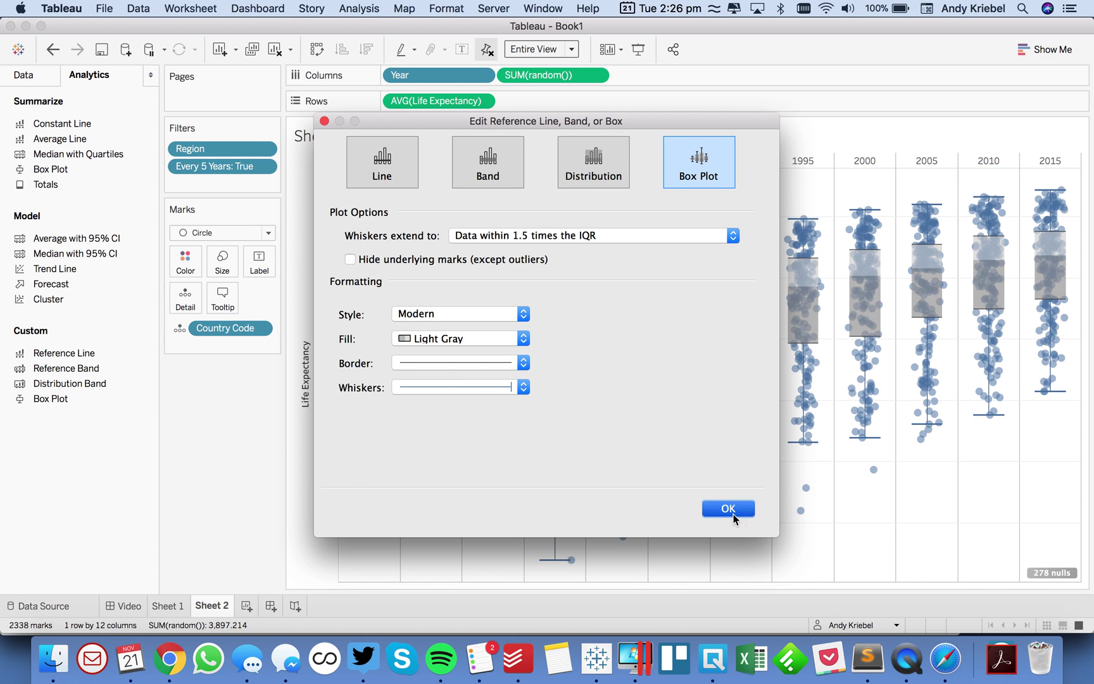
pyautogui.moveTo(393, 347)
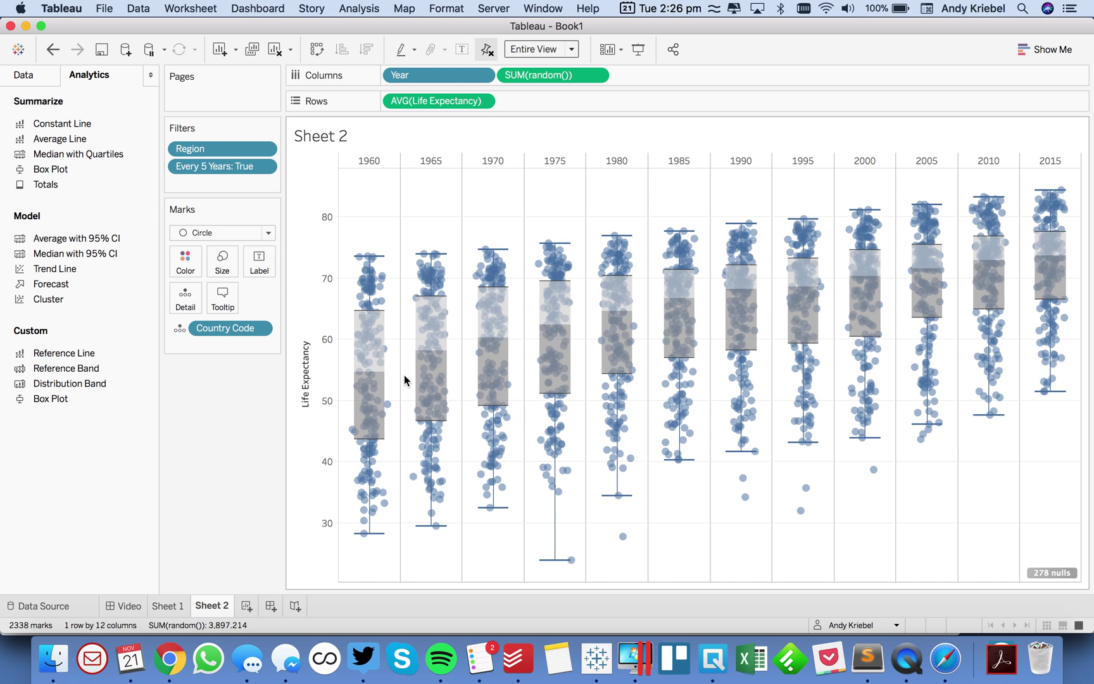
pyautogui.click(160, 611)
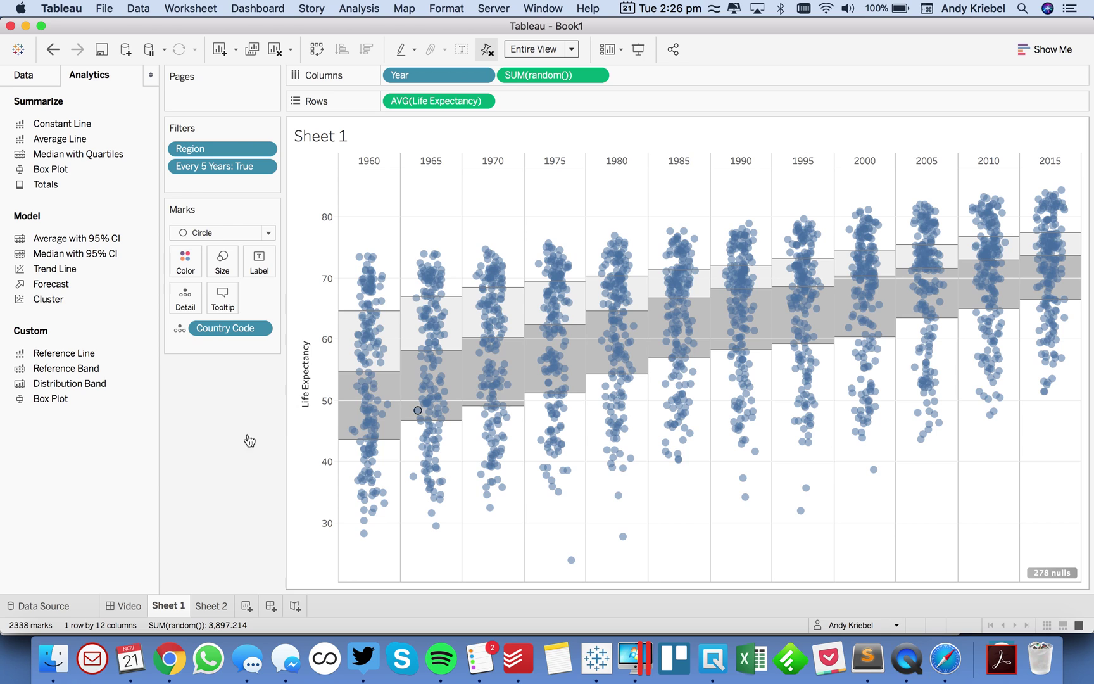
# Open the Format Borders settings for the whole Sheet 1
pyautogui.click(35, 80)
pyautogui.rightClick(374, 204)
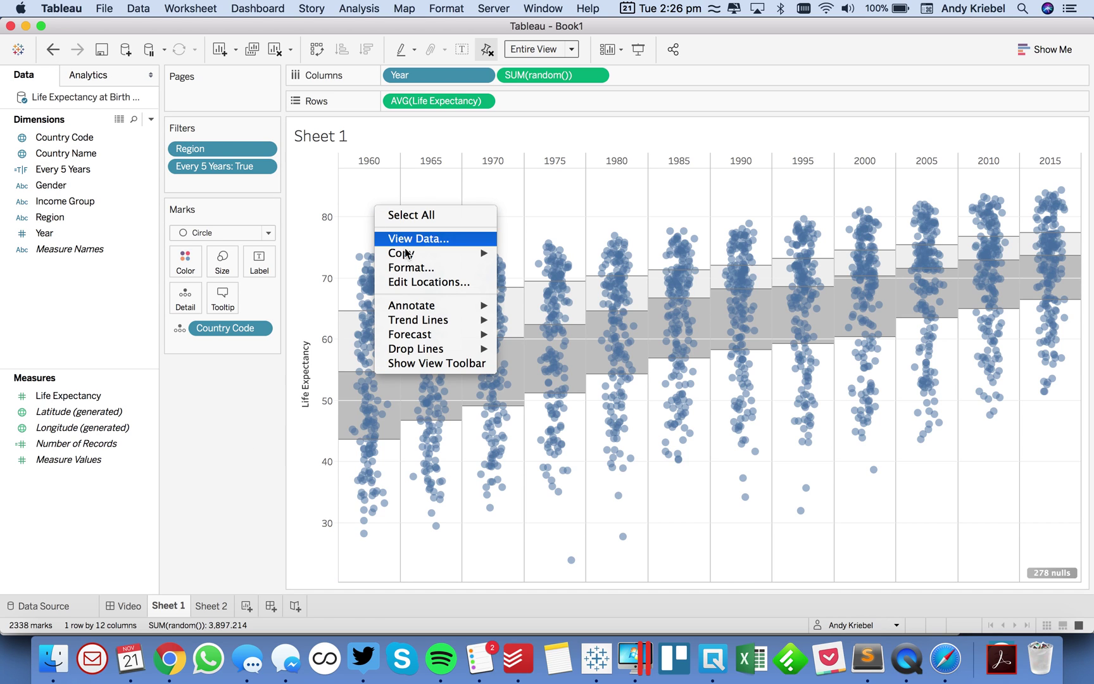
pyautogui.click(408, 271)
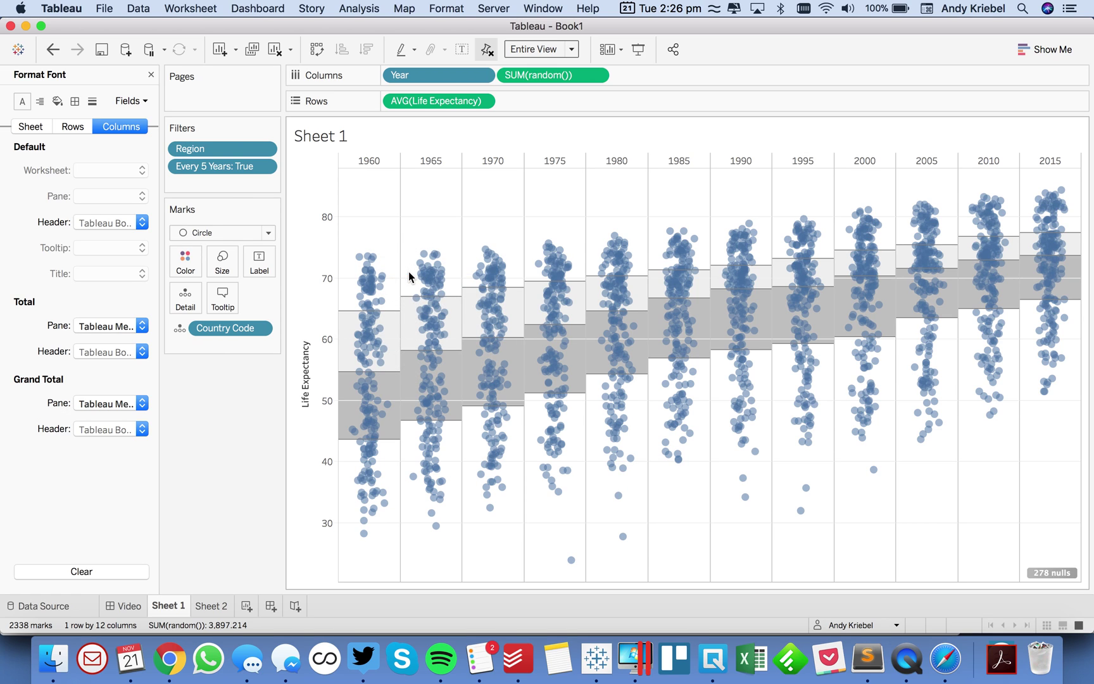
pyautogui.click(93, 102)
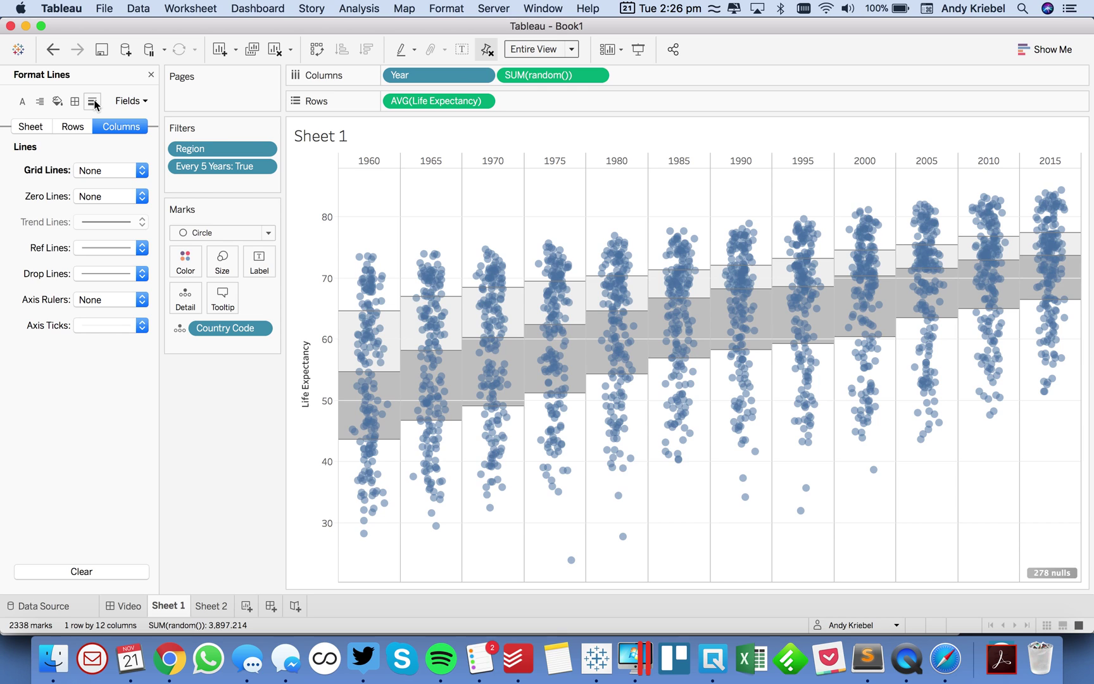
pyautogui.click(37, 128)
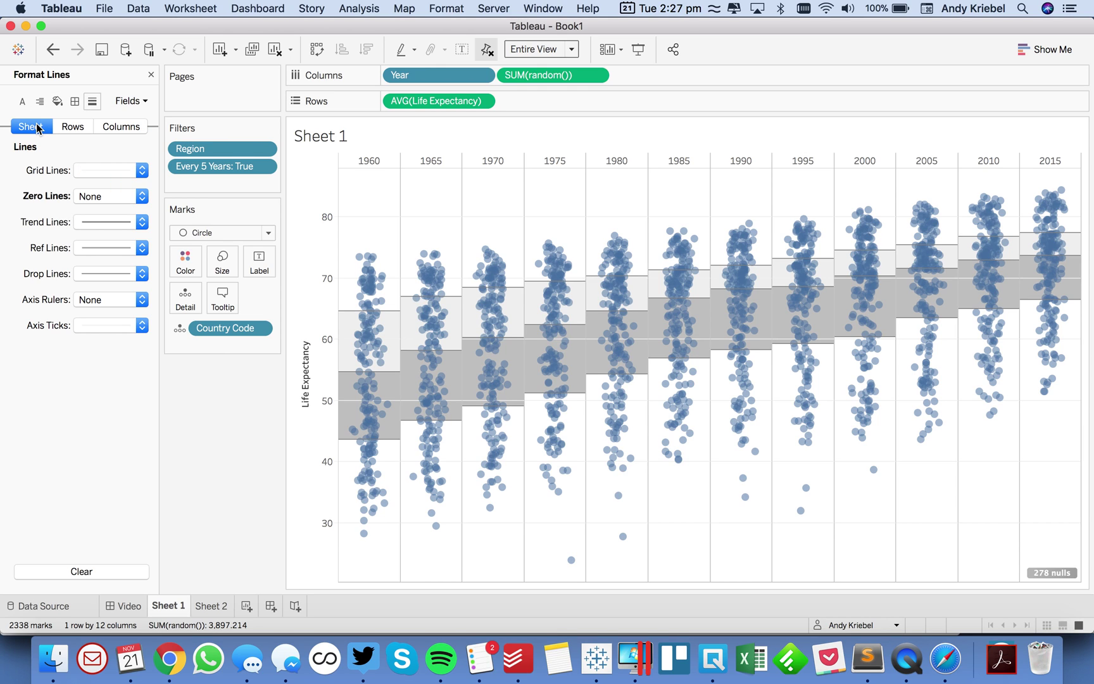
pyautogui.click(79, 103)
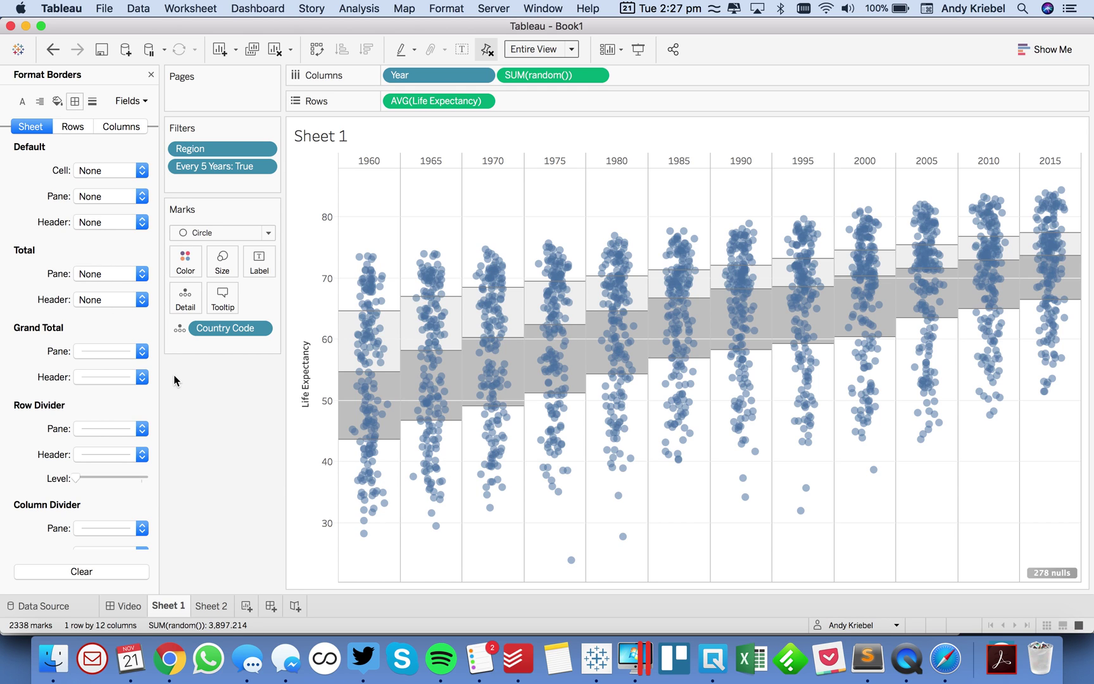
# Set the Column Divider pane lines to white at the thickest width
pyautogui.click(98, 527)
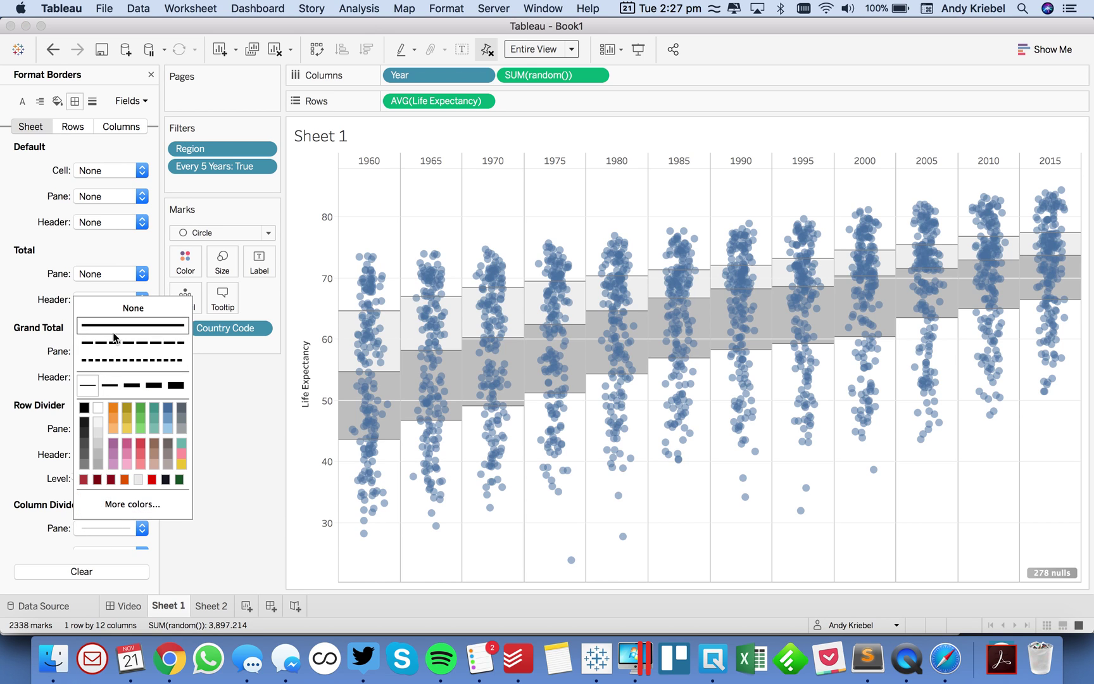
pyautogui.click(98, 410)
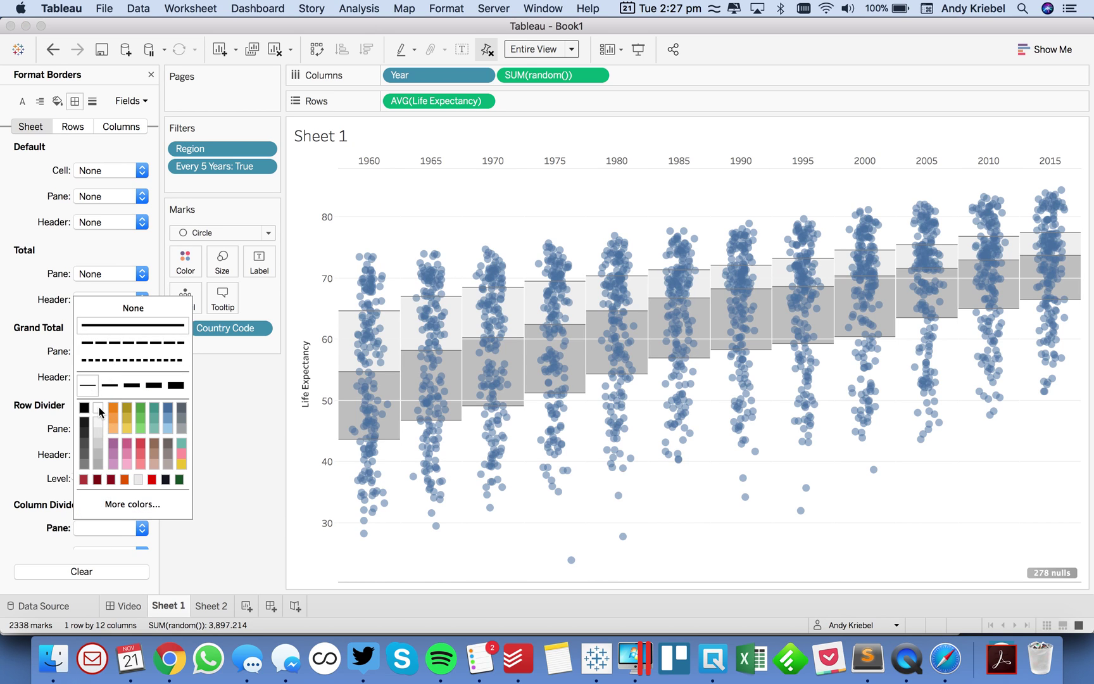
pyautogui.click(182, 385)
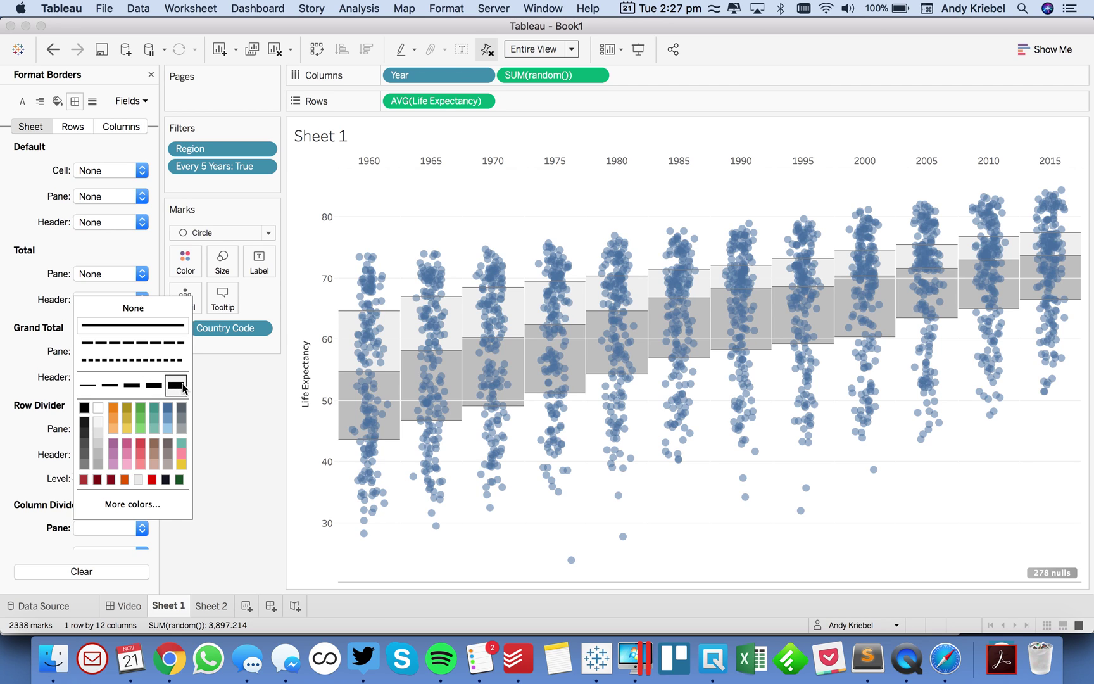
pyautogui.click(248, 465)
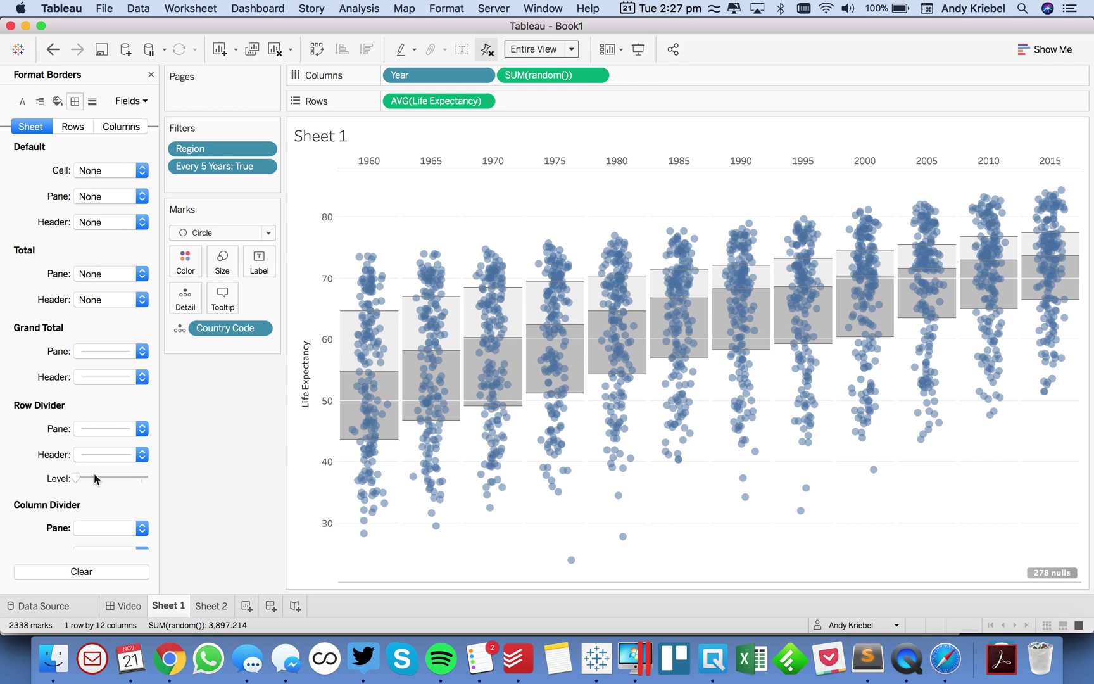
pyautogui.click(112, 528)
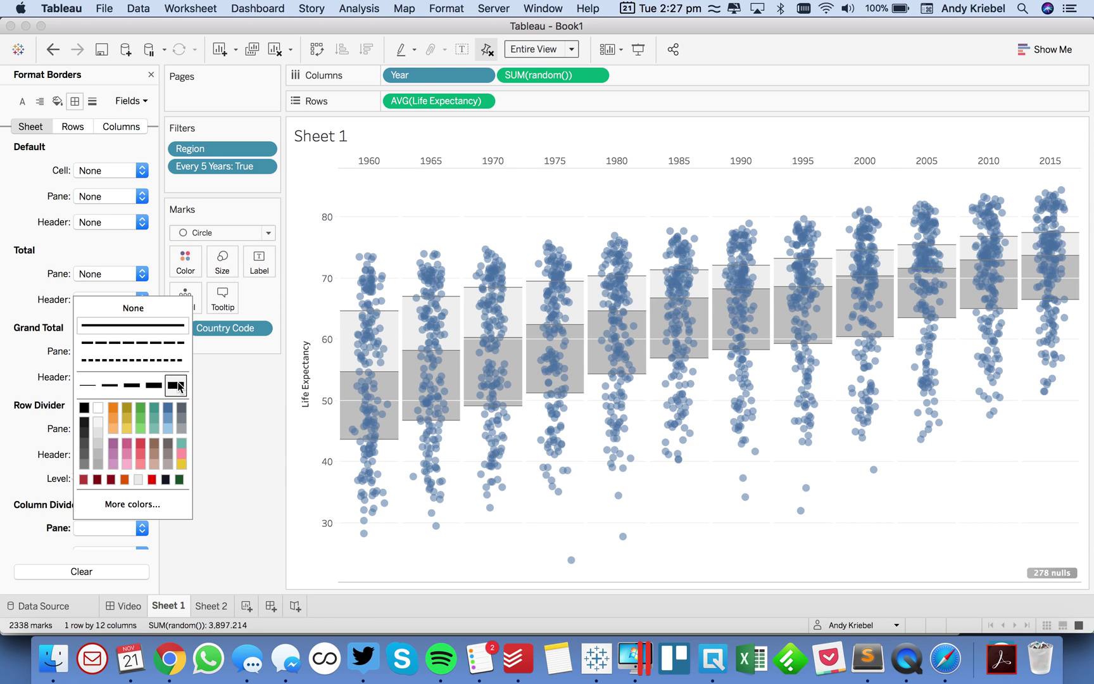
pyautogui.click(227, 433)
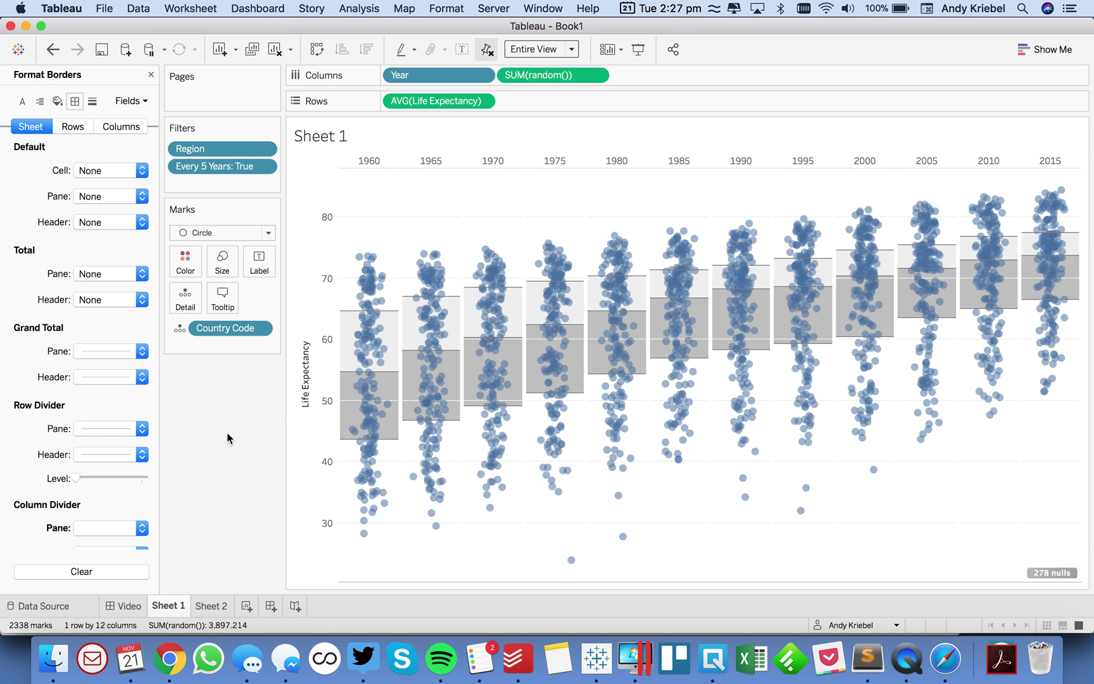
pyautogui.click(214, 607)
pyautogui.click(170, 609)
pyautogui.click(222, 609)
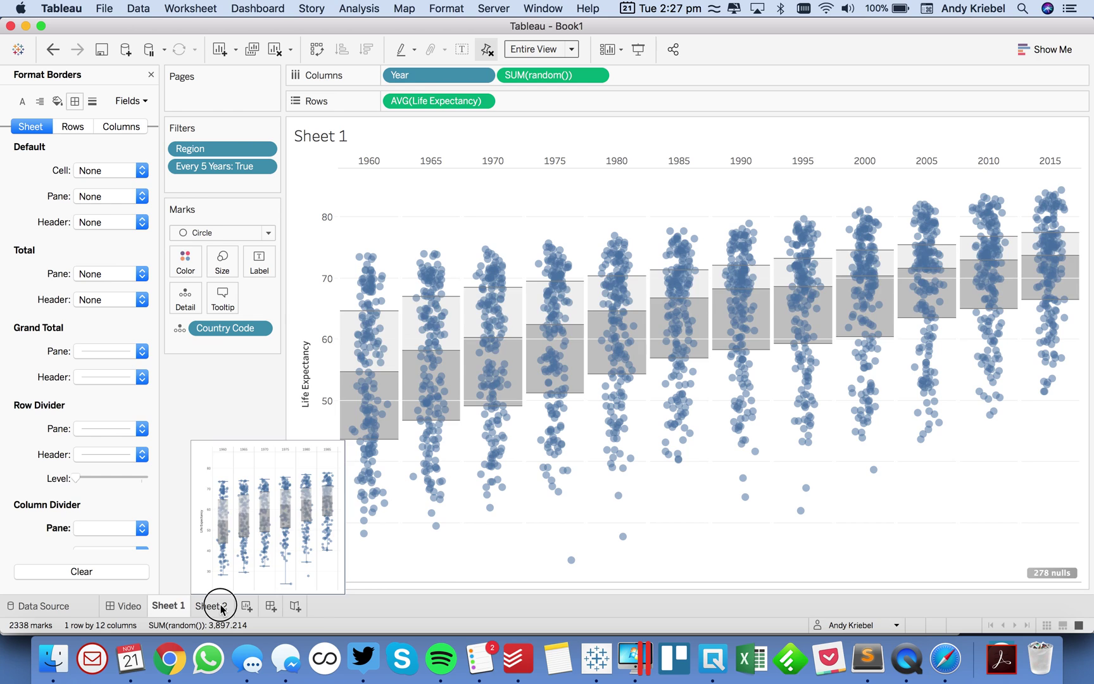
pyautogui.click(161, 606)
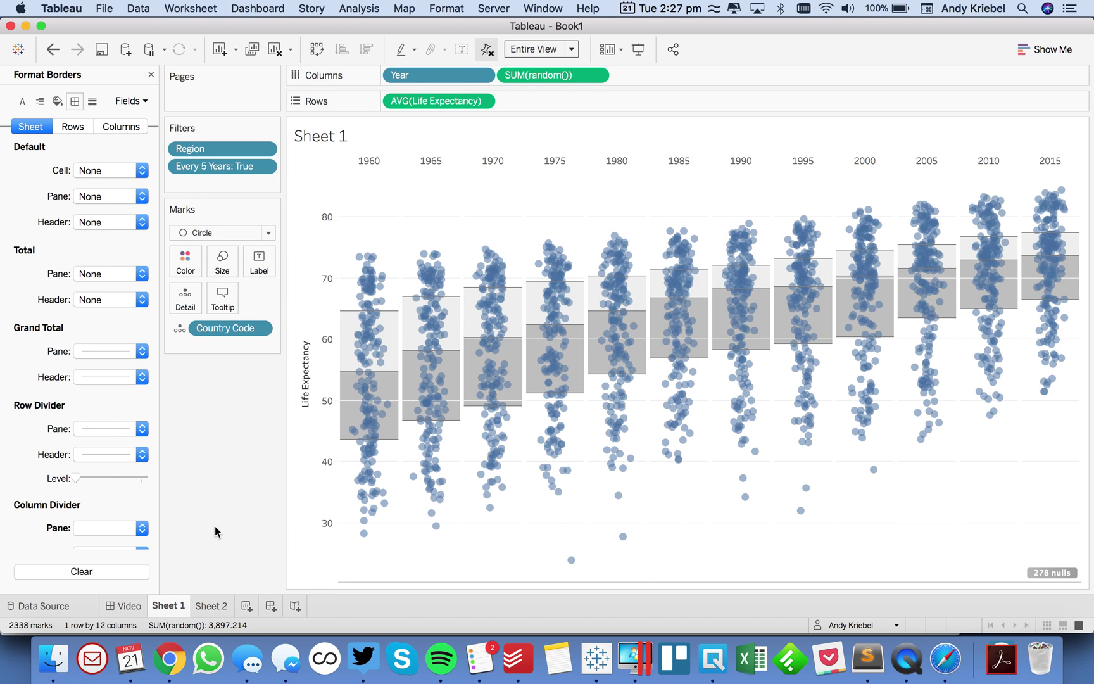